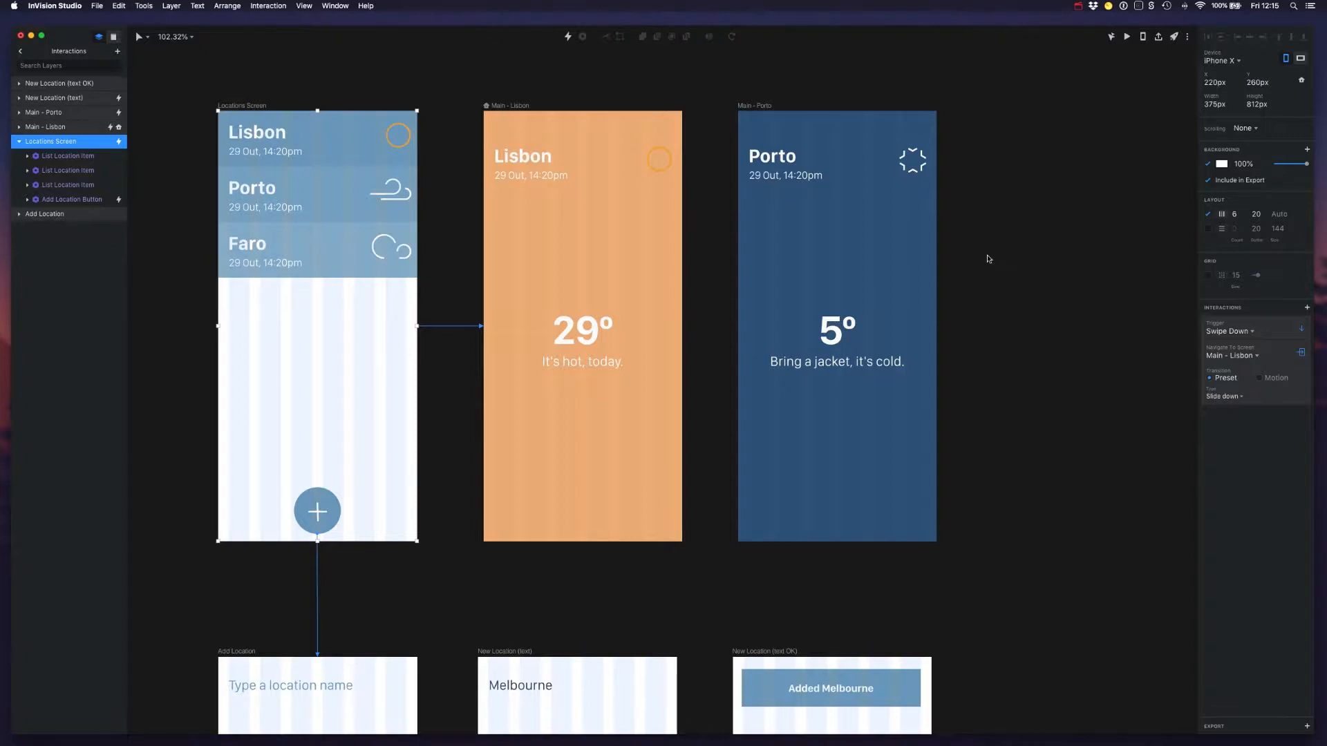
# Step: Review the Colors and Styles and Overview pages, and examine the linked weather screens on the Interactions page
pyautogui.click(988, 258)
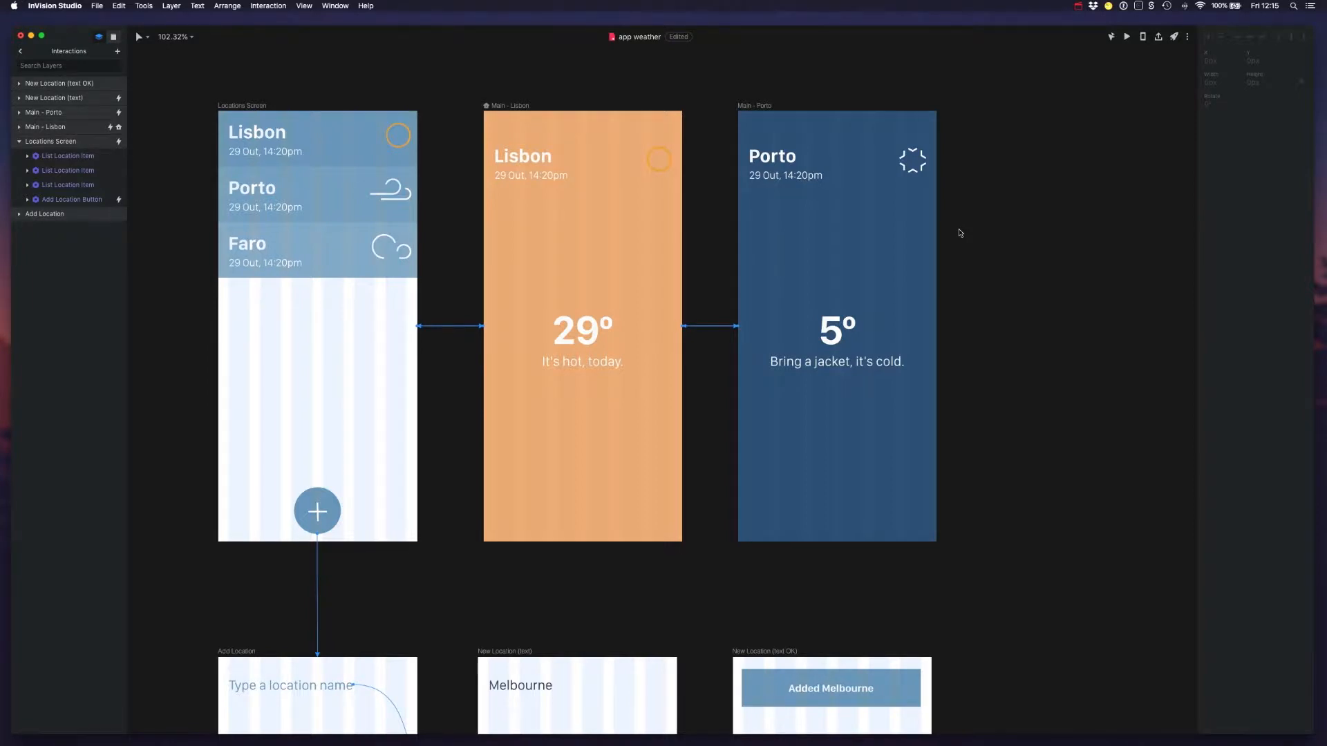
pyautogui.scroll(2, 959, 233)
pyautogui.hscroll(-2, 959, 233)
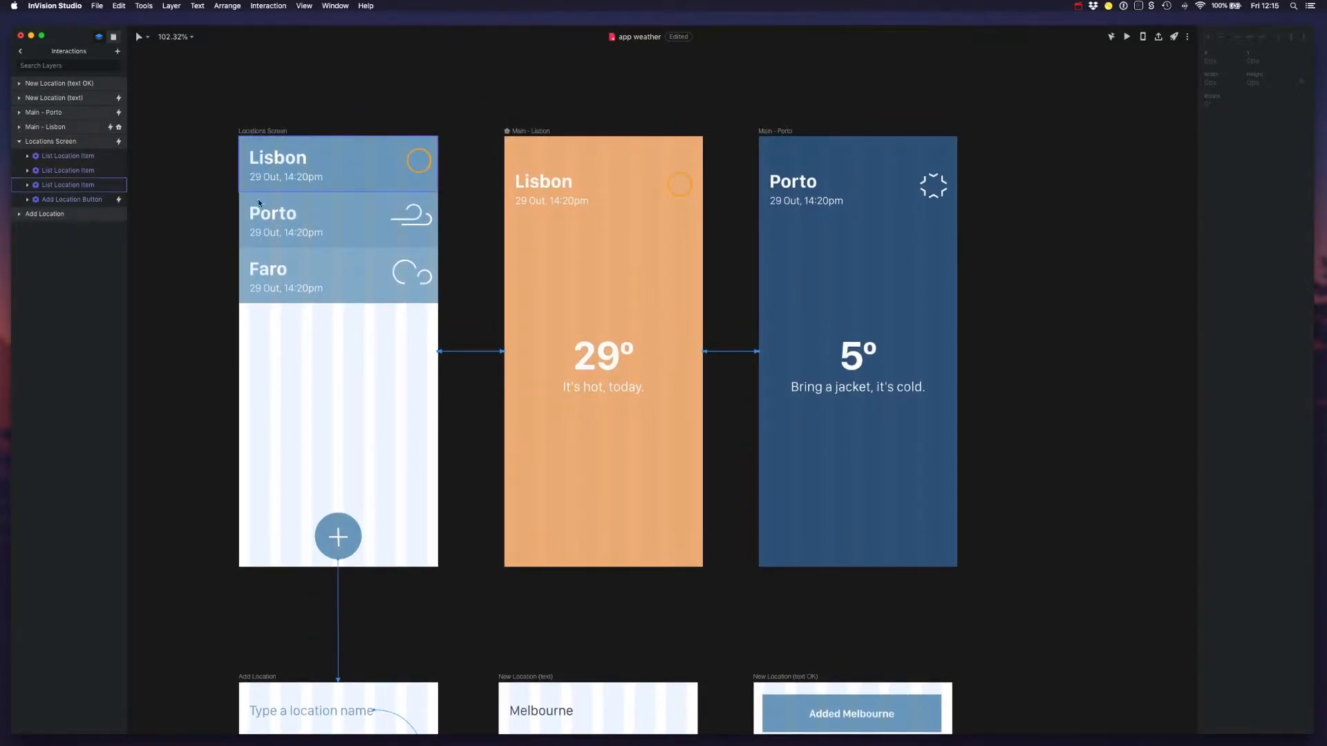
pyautogui.click(22, 52)
pyautogui.click(67, 100)
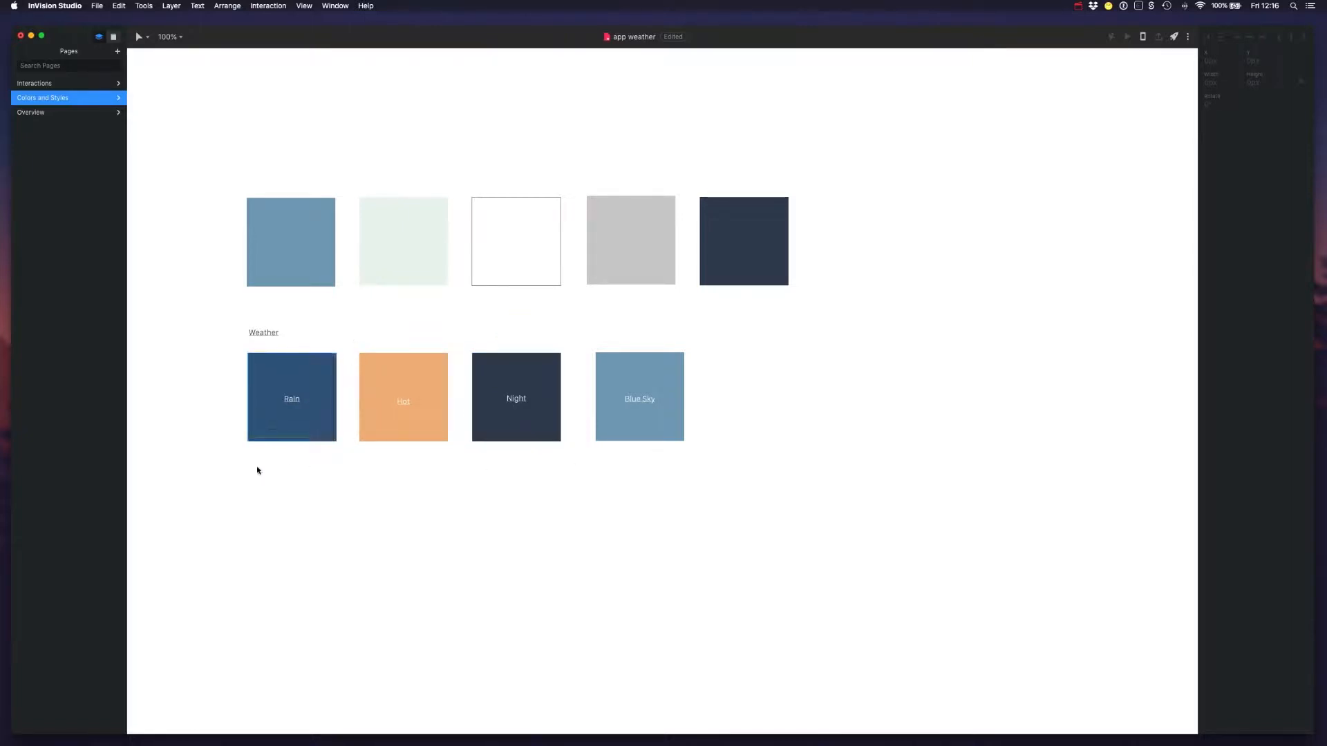
pyautogui.click(55, 116)
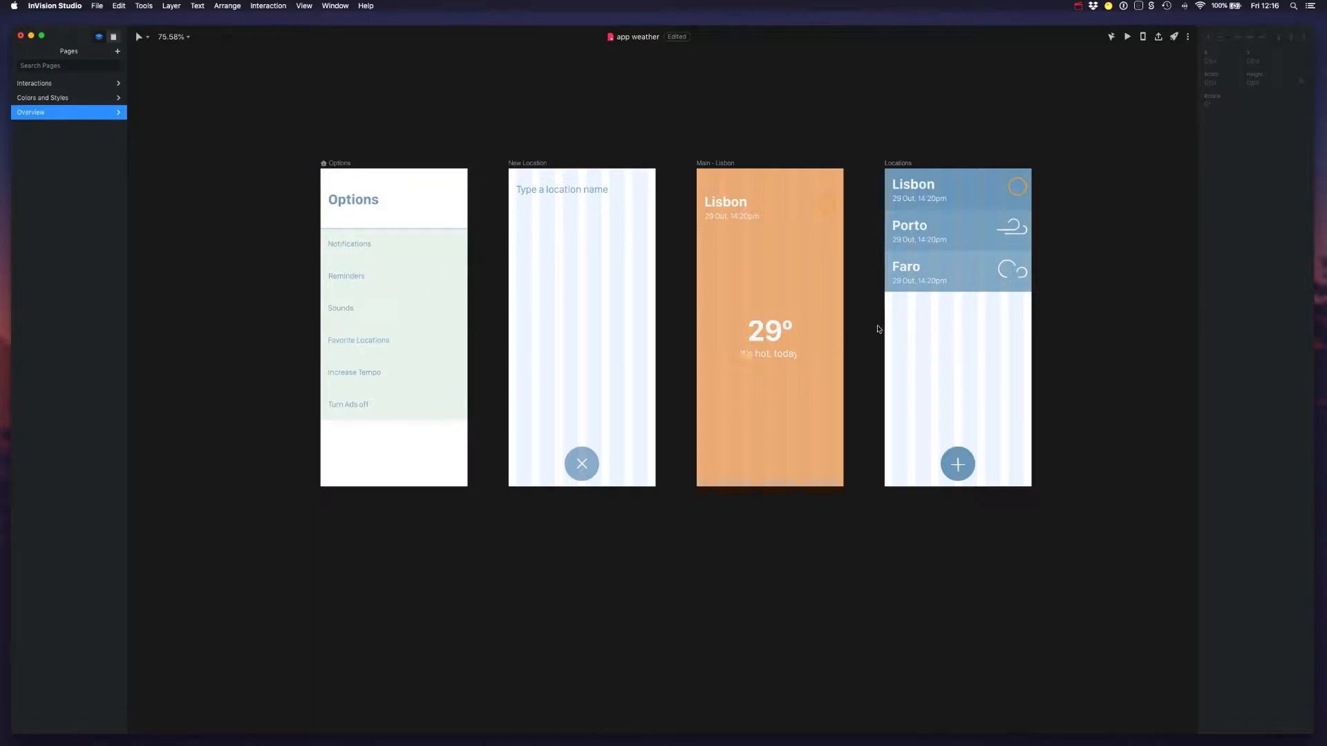
pyautogui.click(60, 87)
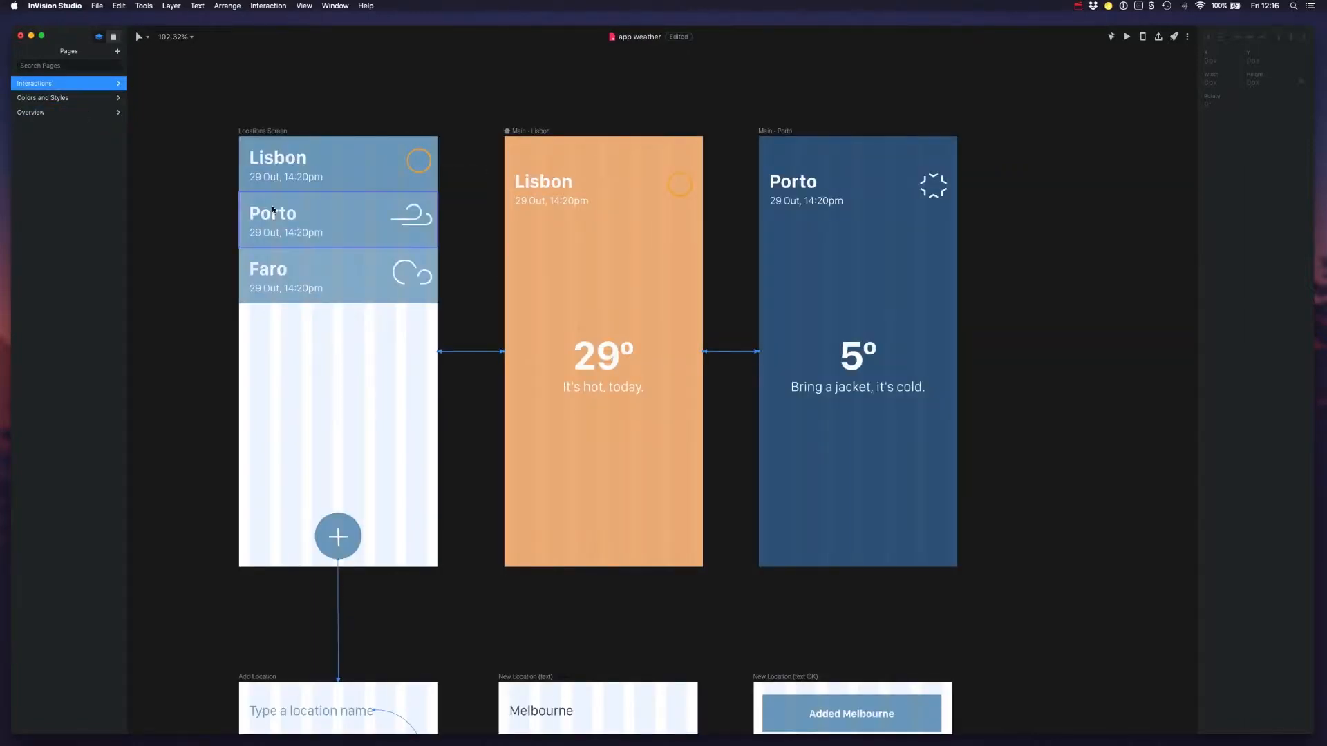
pyautogui.scroll(-2, 272, 205)
pyautogui.scroll(-3, 272, 206)
pyautogui.scroll(-5, 273, 209)
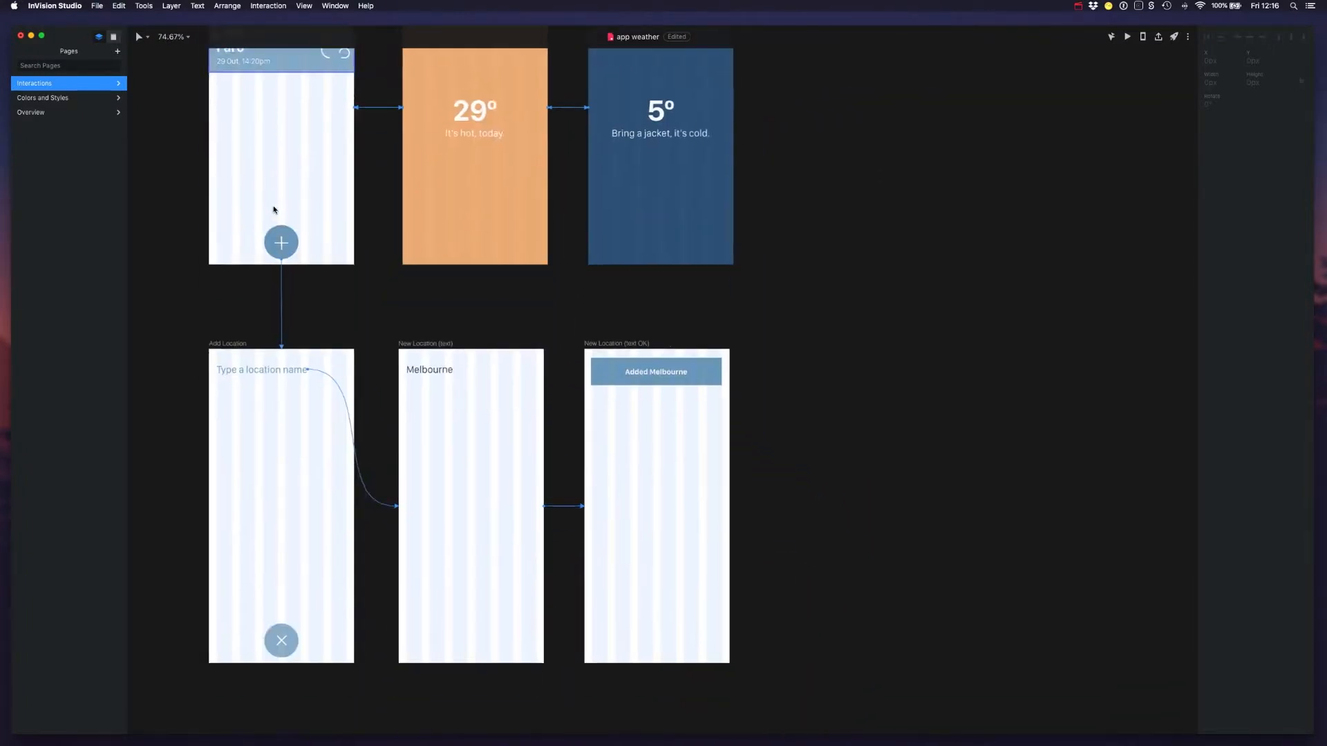
pyautogui.scroll(3, 273, 209)
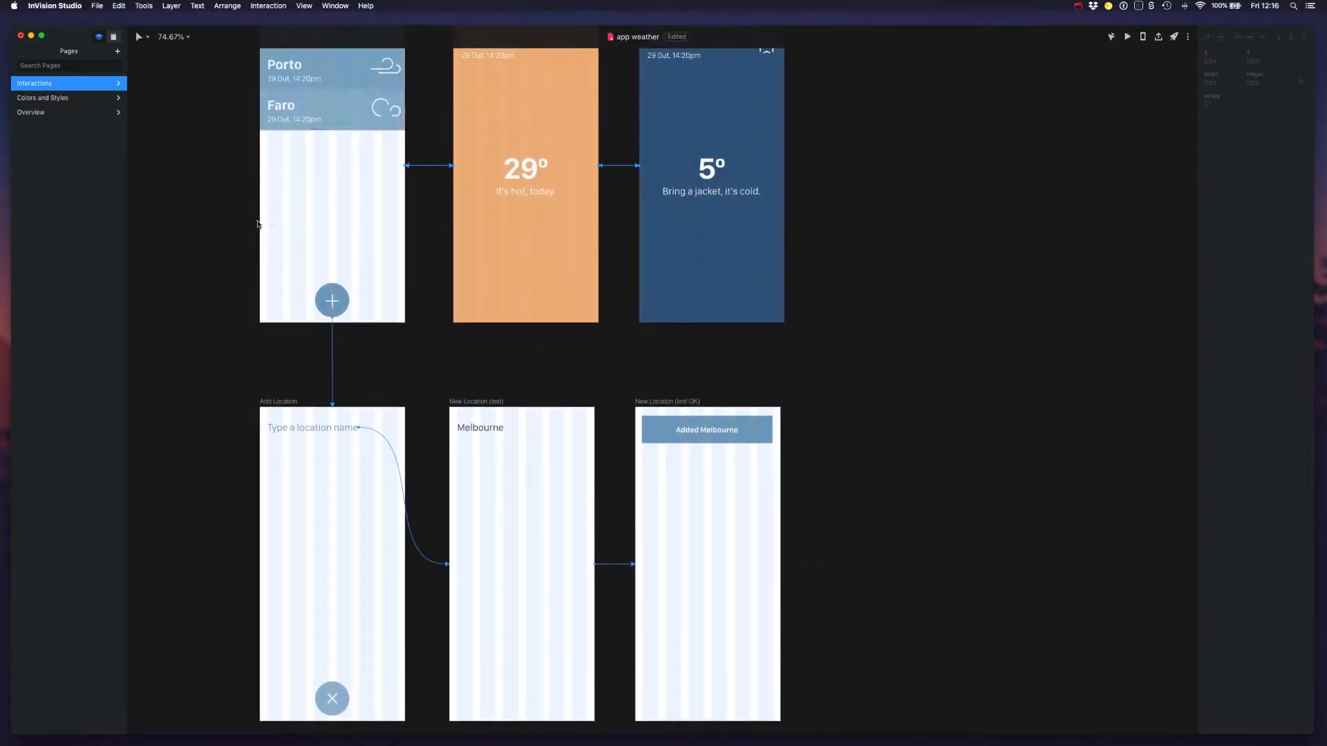
pyautogui.scroll(5, 414, 385)
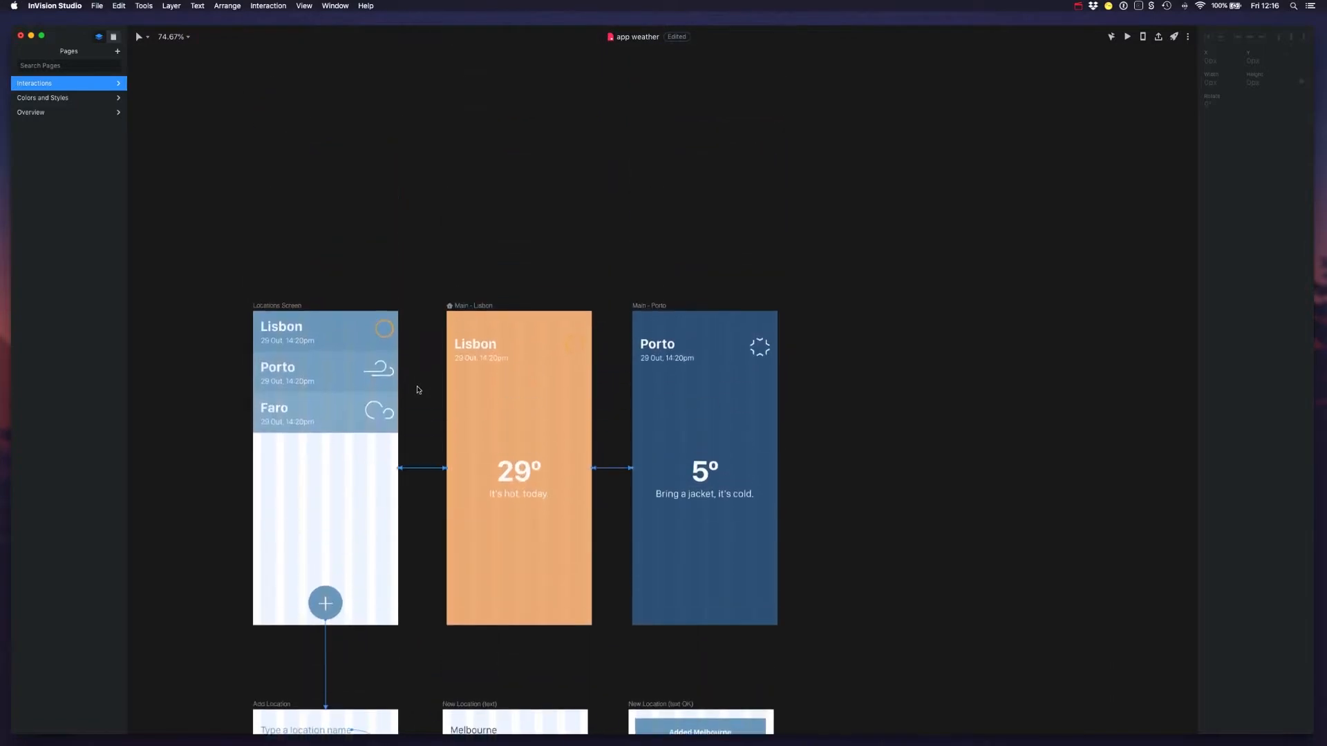
pyautogui.scroll(-2, 416, 390)
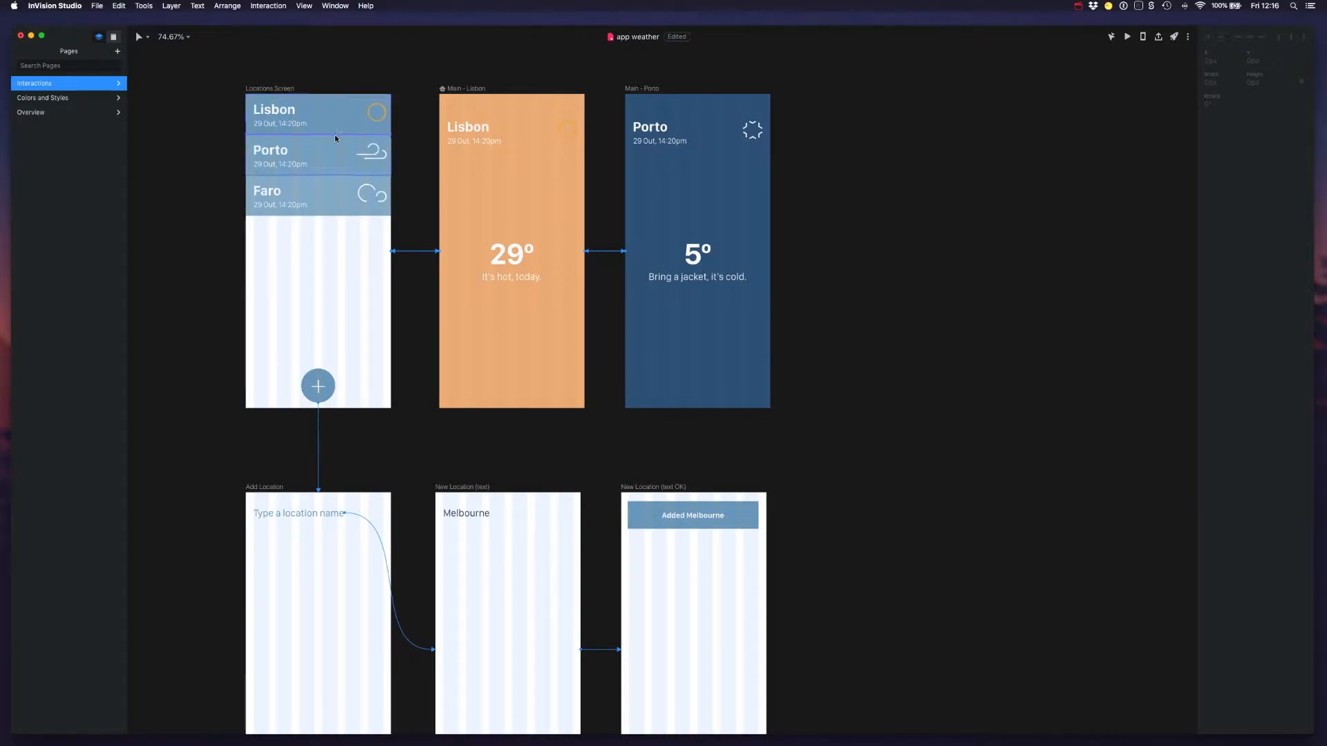
# Step: Expand the Lisbon list item on the Locations Screen and its nested Weather Icon component to inspect their layers
pyautogui.click(341, 118)
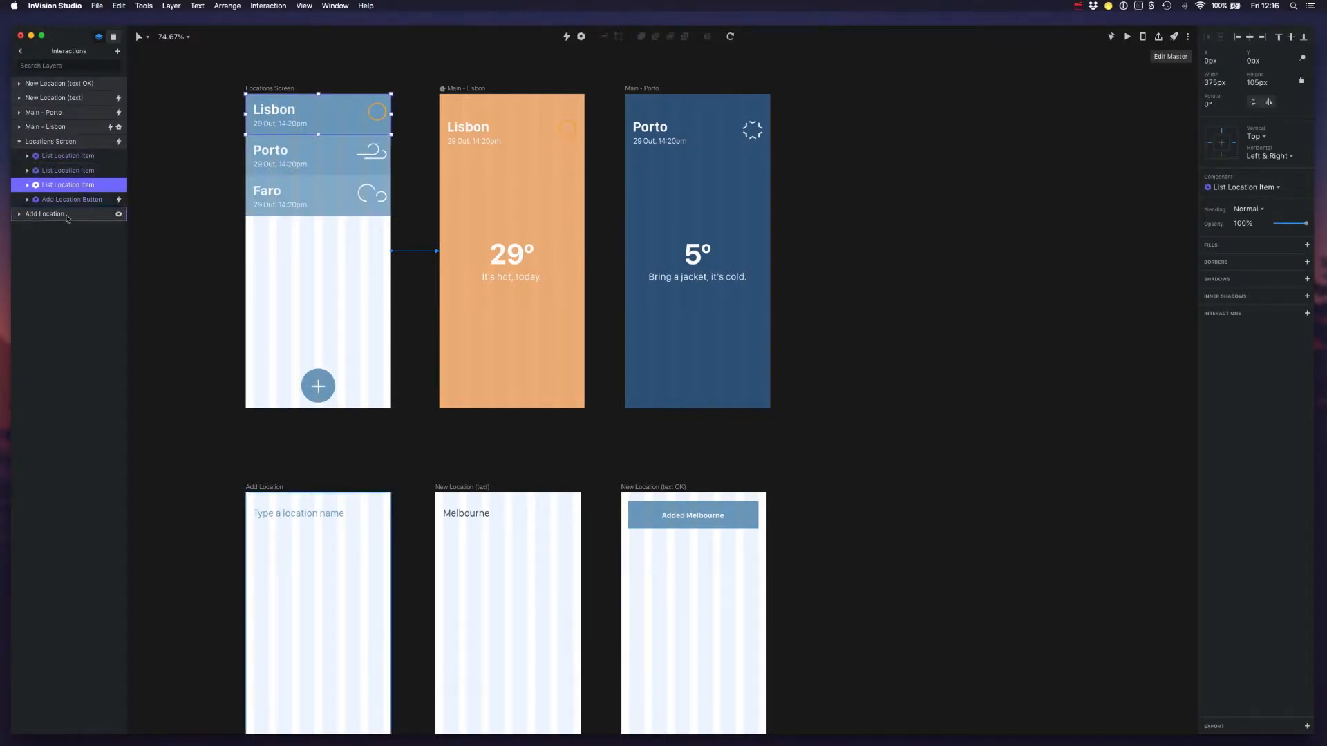
pyautogui.click(27, 185)
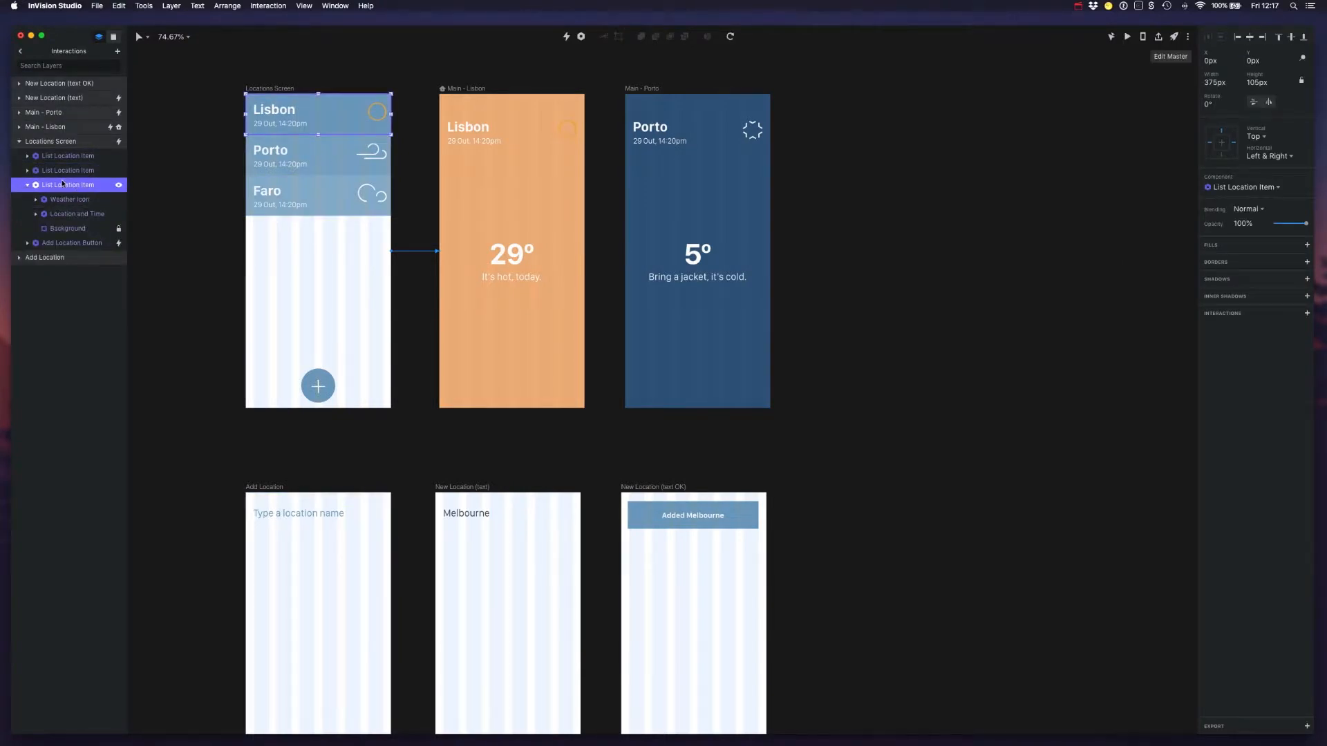
pyautogui.click(92, 201)
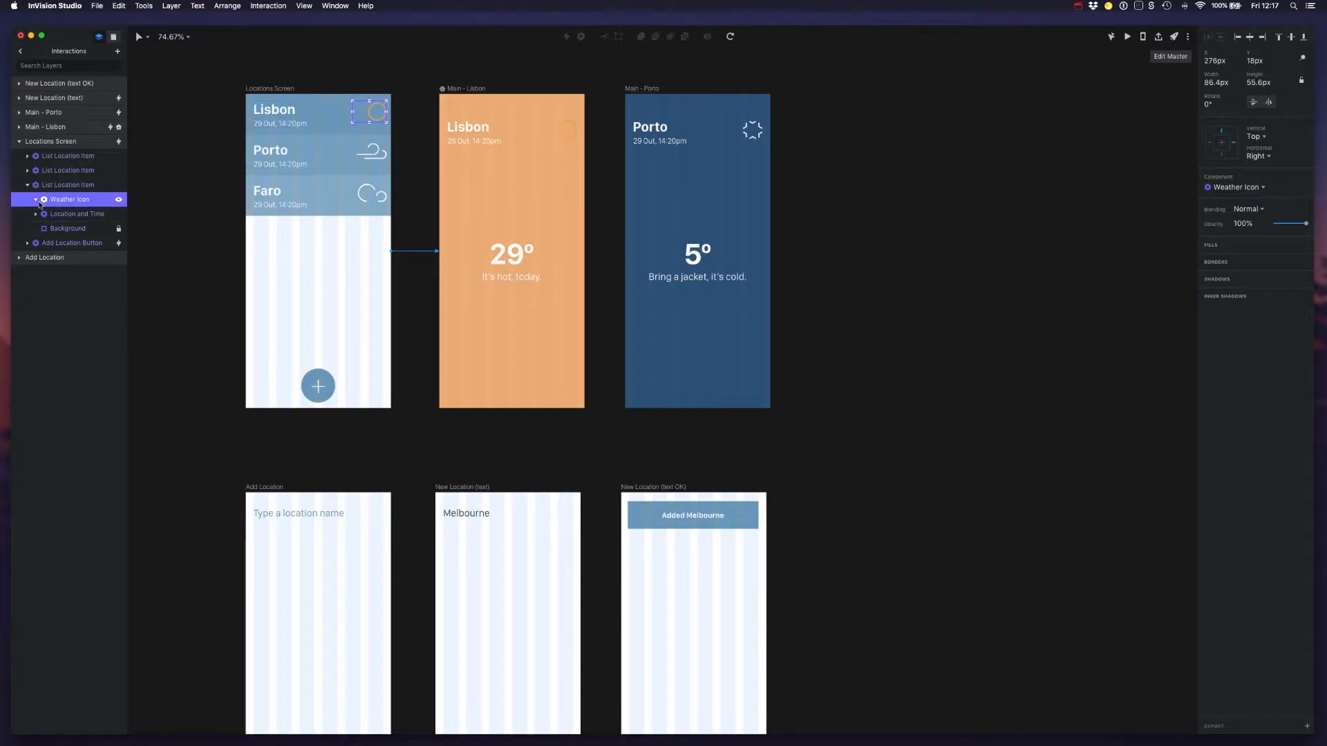
pyautogui.click(36, 201)
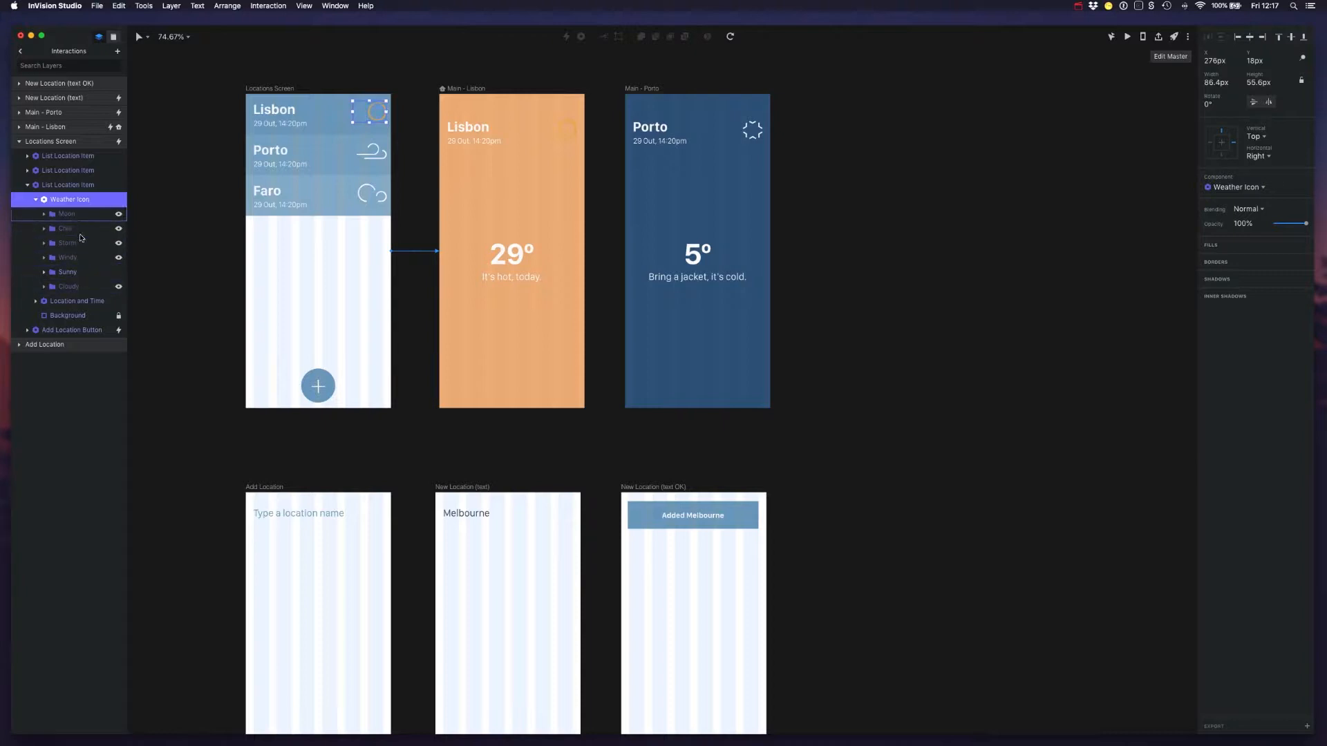
# Step: Preview alternative weather icons such as Storm and Cloudy in the Lisbon list item by toggling layer visibility, and restore Sunny
pyautogui.click(120, 273)
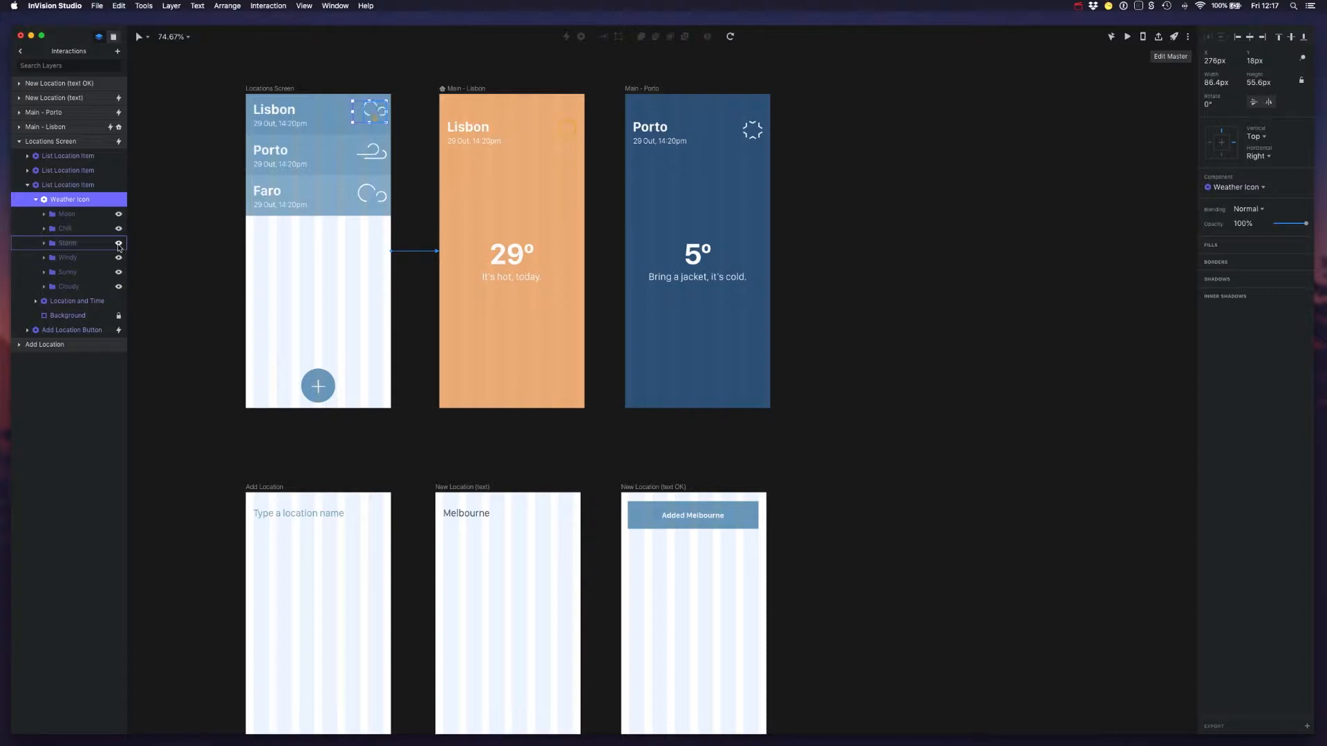
pyautogui.click(118, 243)
pyautogui.click(119, 243)
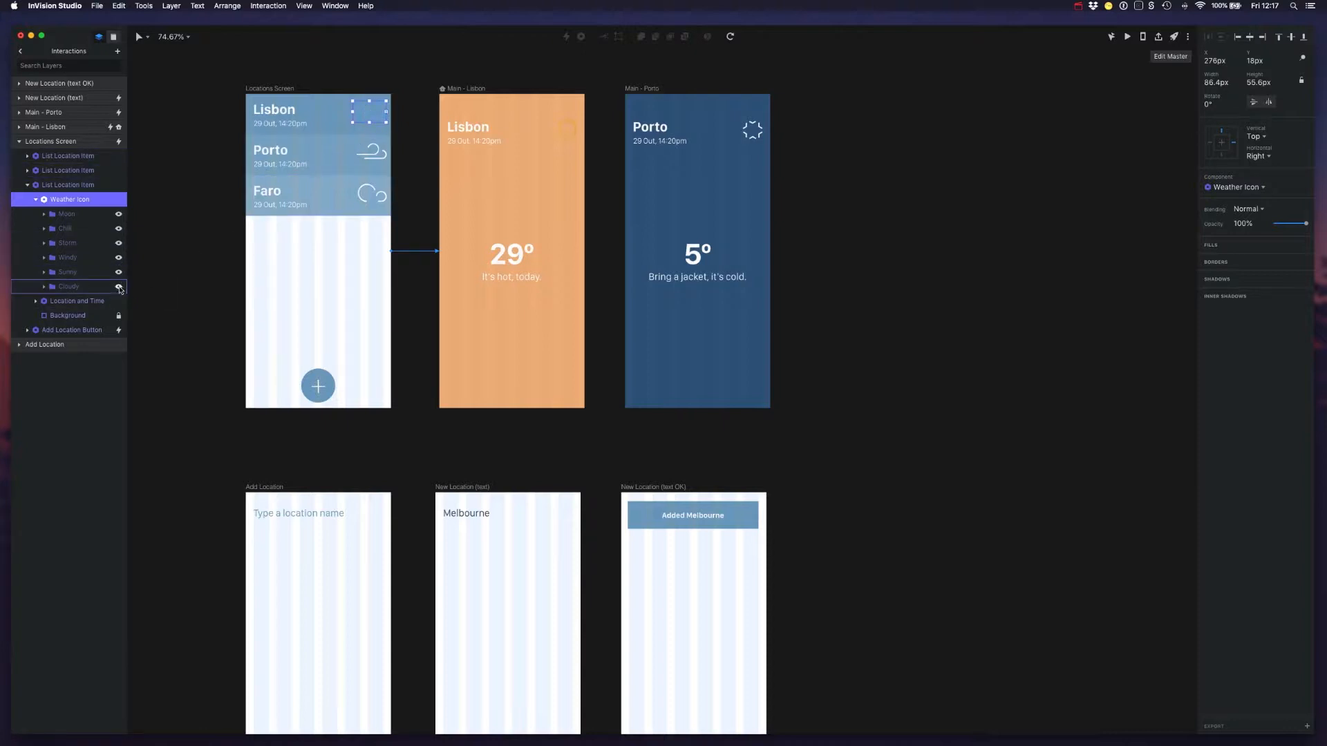
pyautogui.click(119, 287)
pyautogui.click(117, 285)
pyautogui.click(118, 272)
pyautogui.click(120, 273)
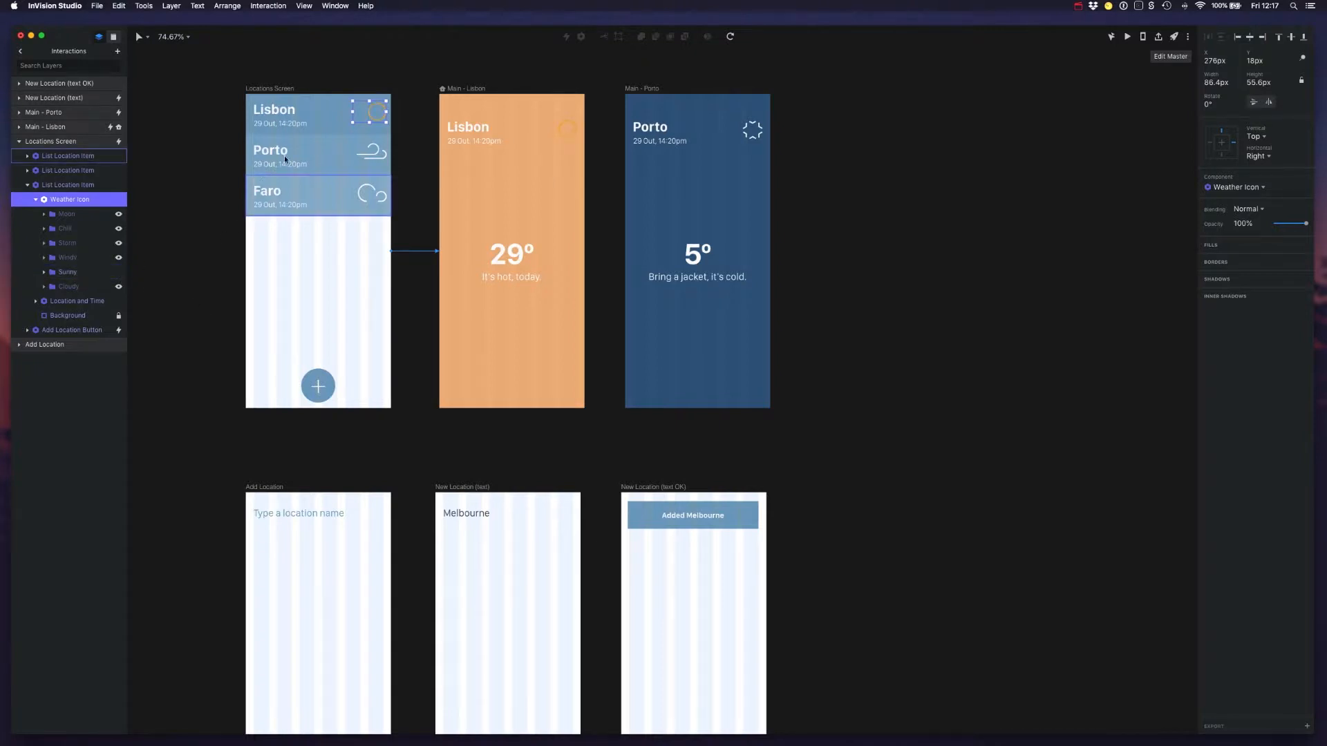
# Step: Collapse the Weather Icon layers and show the device mirroring QR code for previewing the prototype on a phone
pyautogui.click(371, 121)
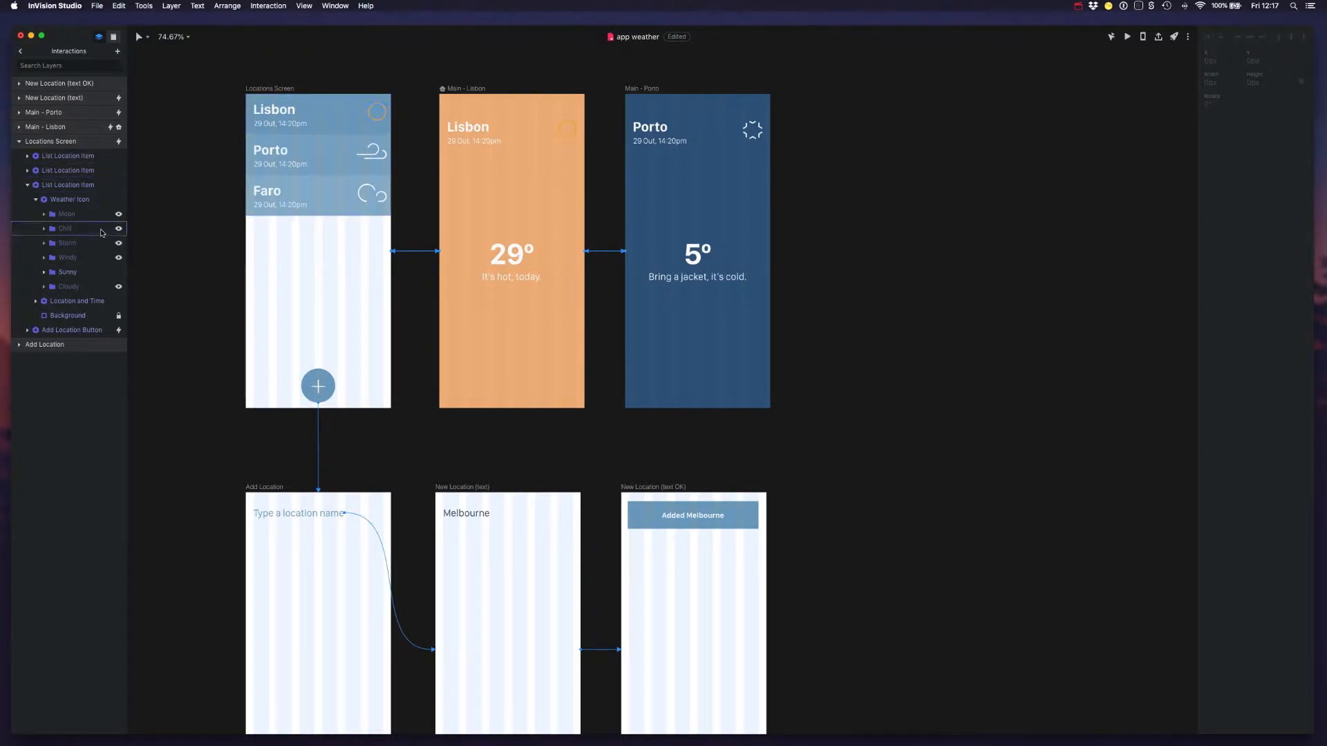
pyautogui.click(37, 200)
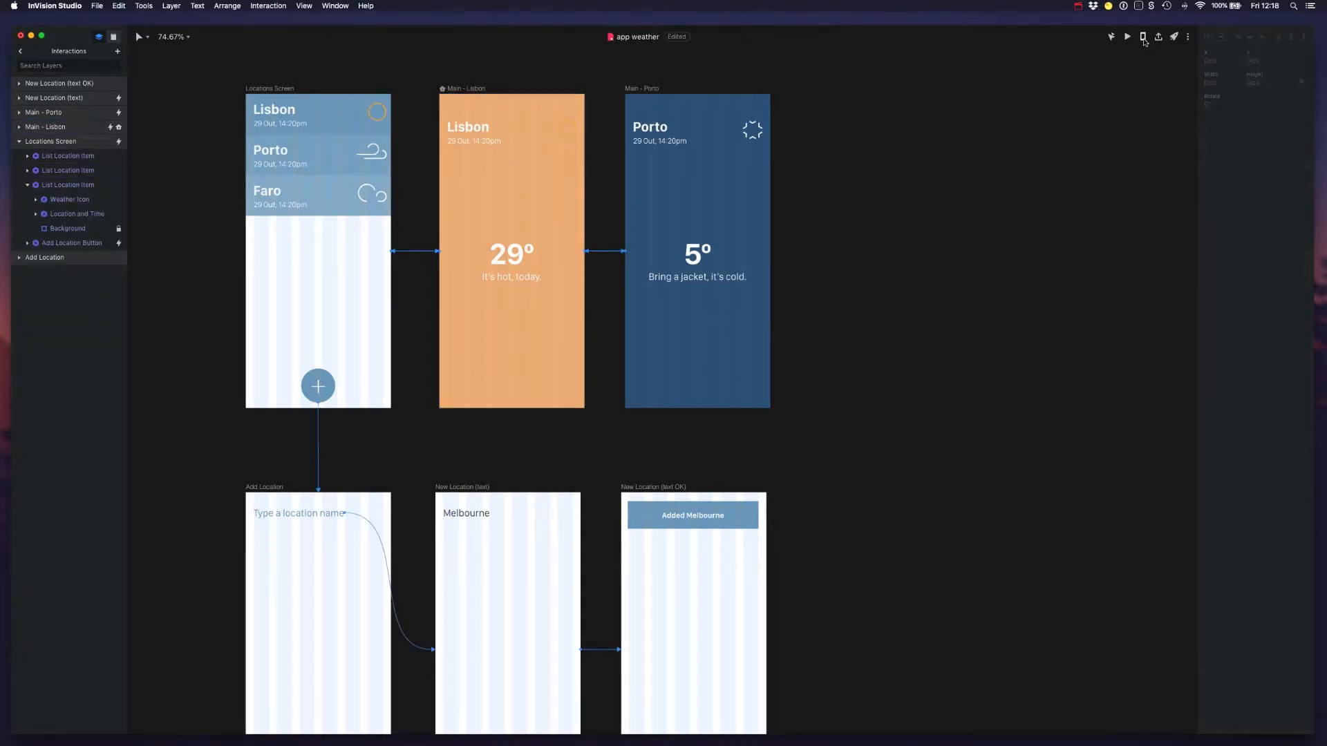
pyautogui.click(1143, 39)
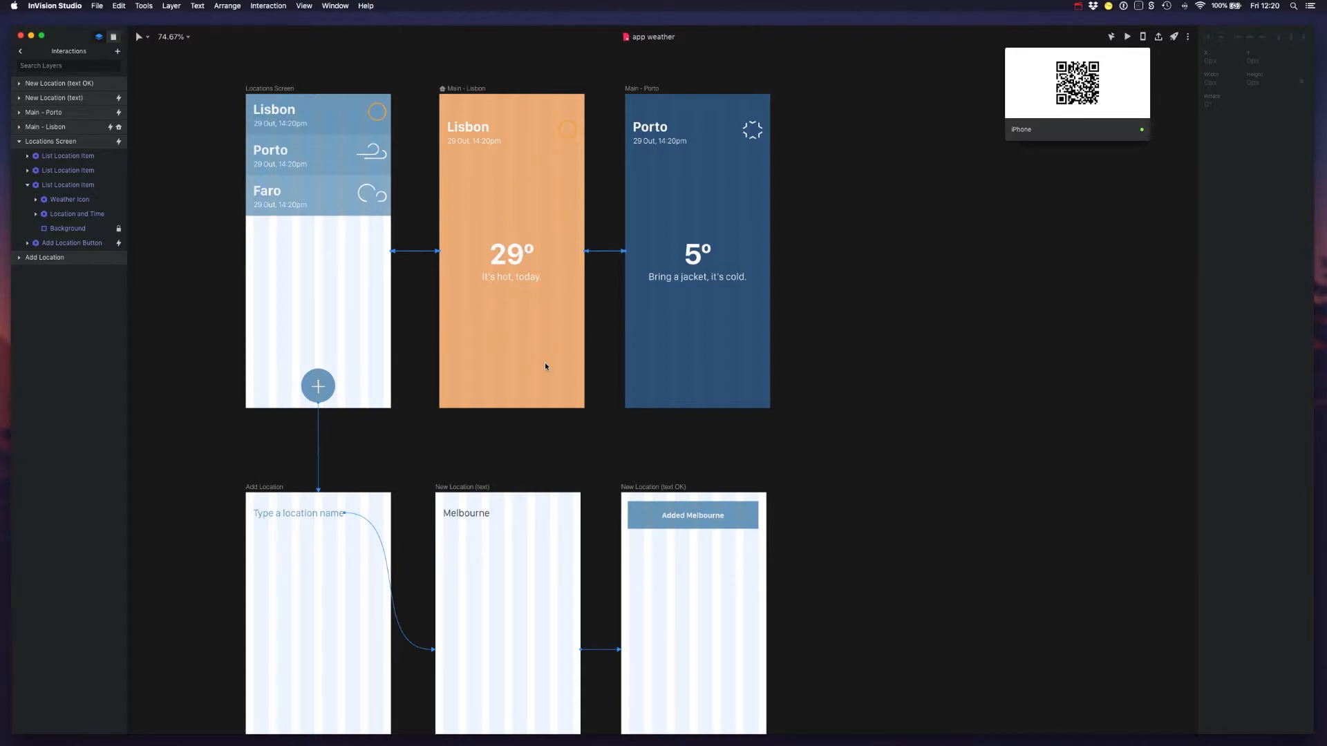
# Step: Open the master of the Weather Info component from the Main - Lisbon screen for editing
pyautogui.click(551, 430)
pyautogui.scroll(2, 574, 303)
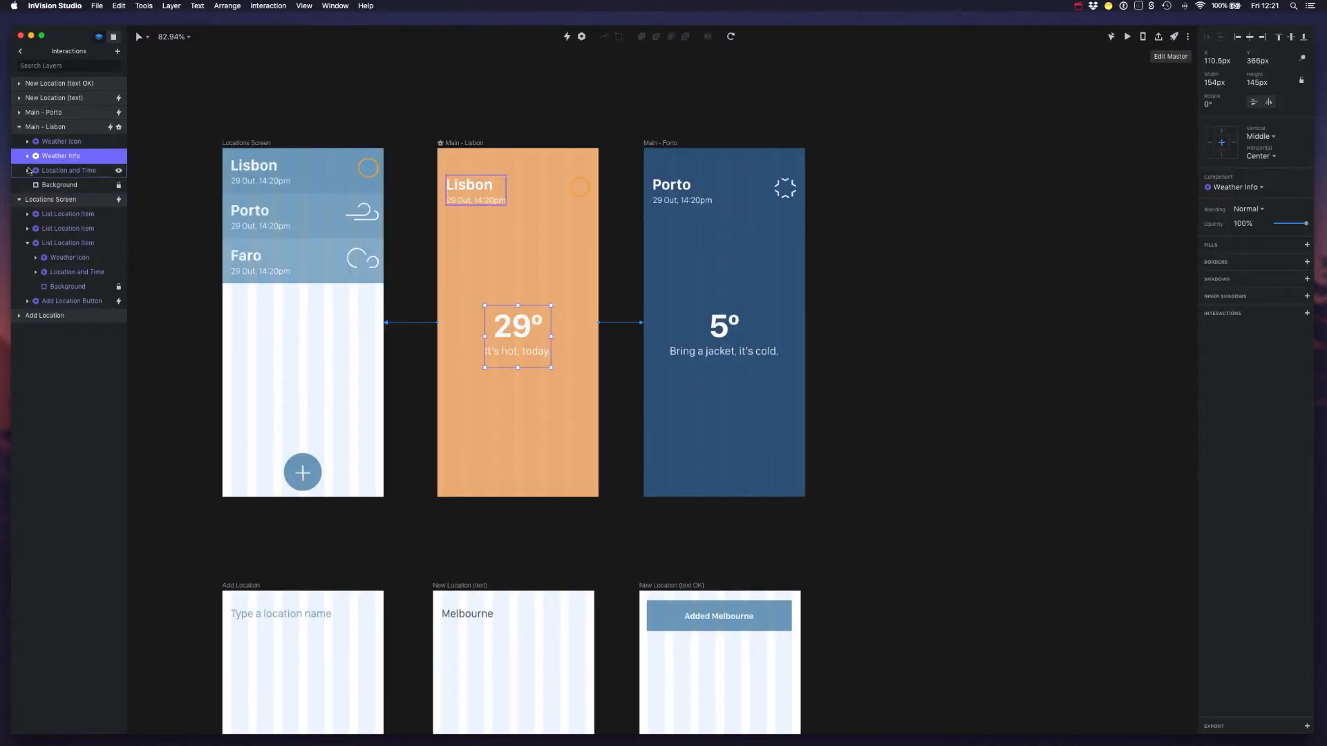
pyautogui.click(28, 156)
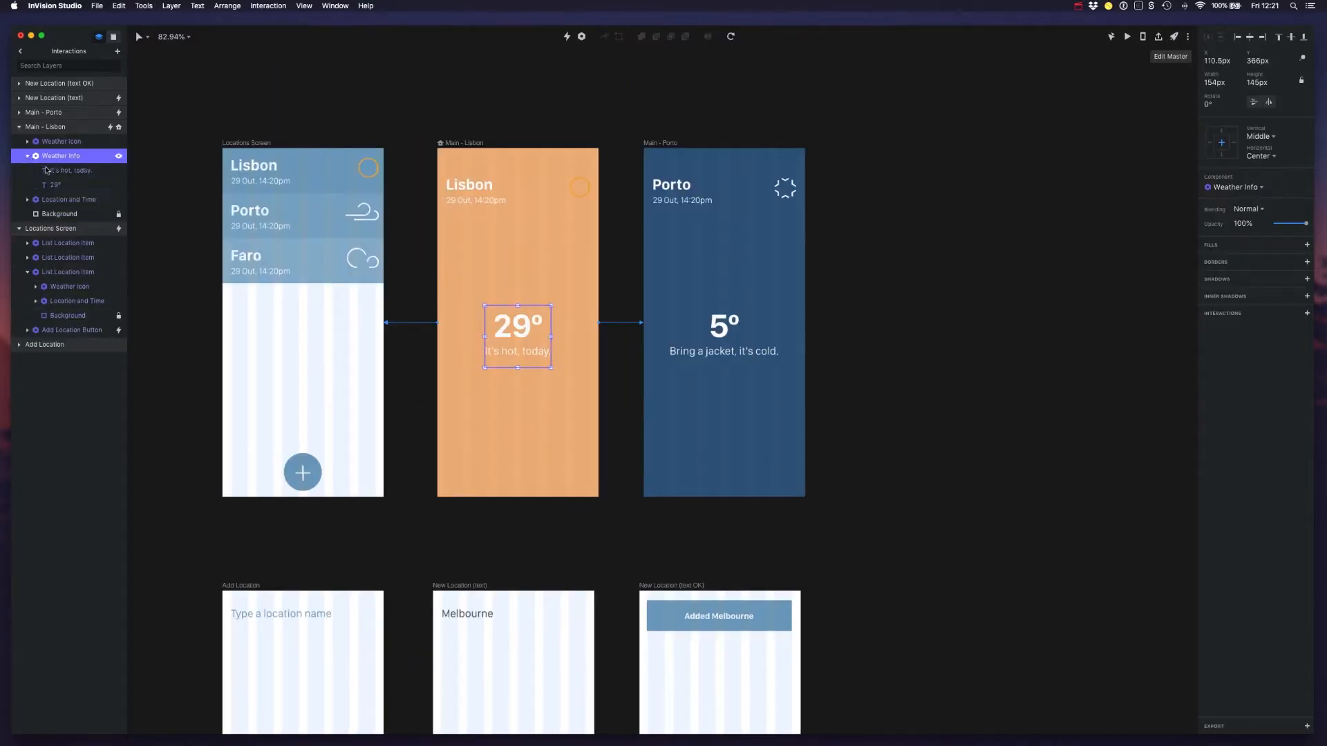
pyautogui.click(69, 171)
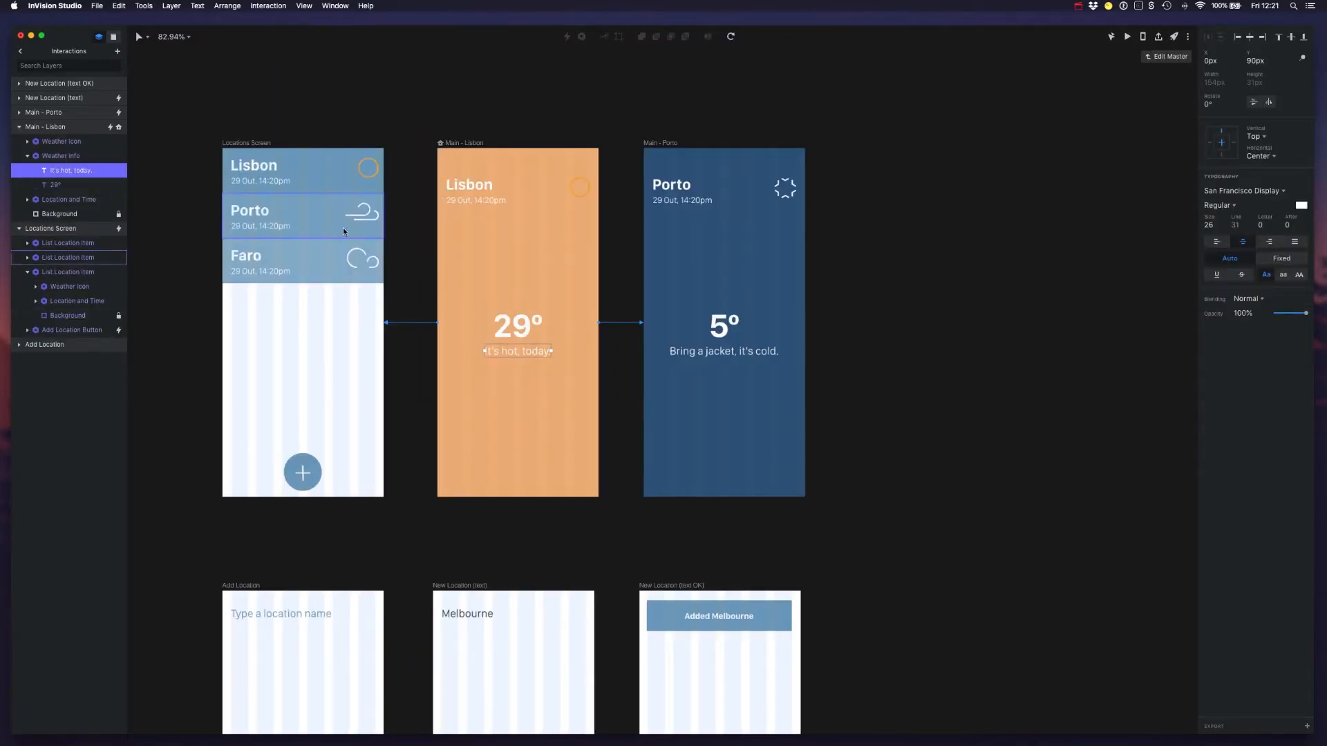
pyautogui.click(1170, 57)
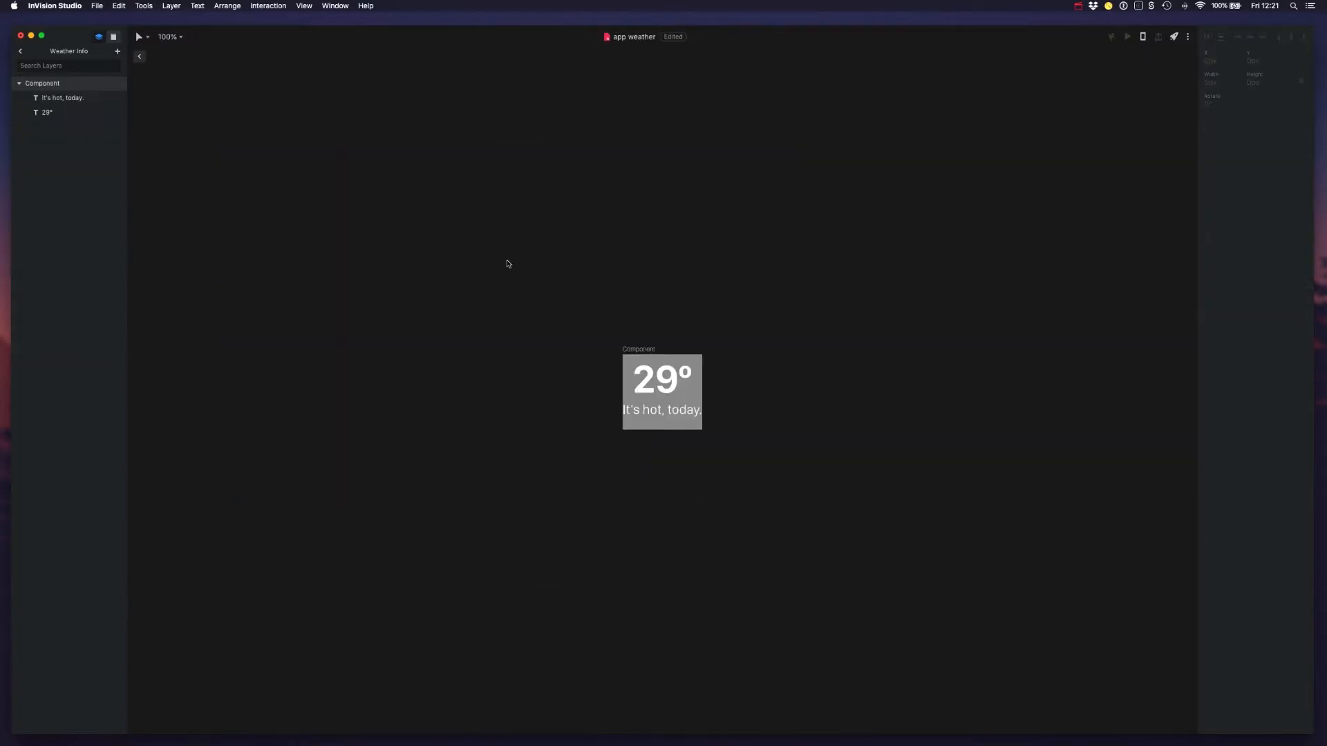
# Step: Set the font size of the 29º text in the Weather Info master to 80
pyautogui.click(620, 381)
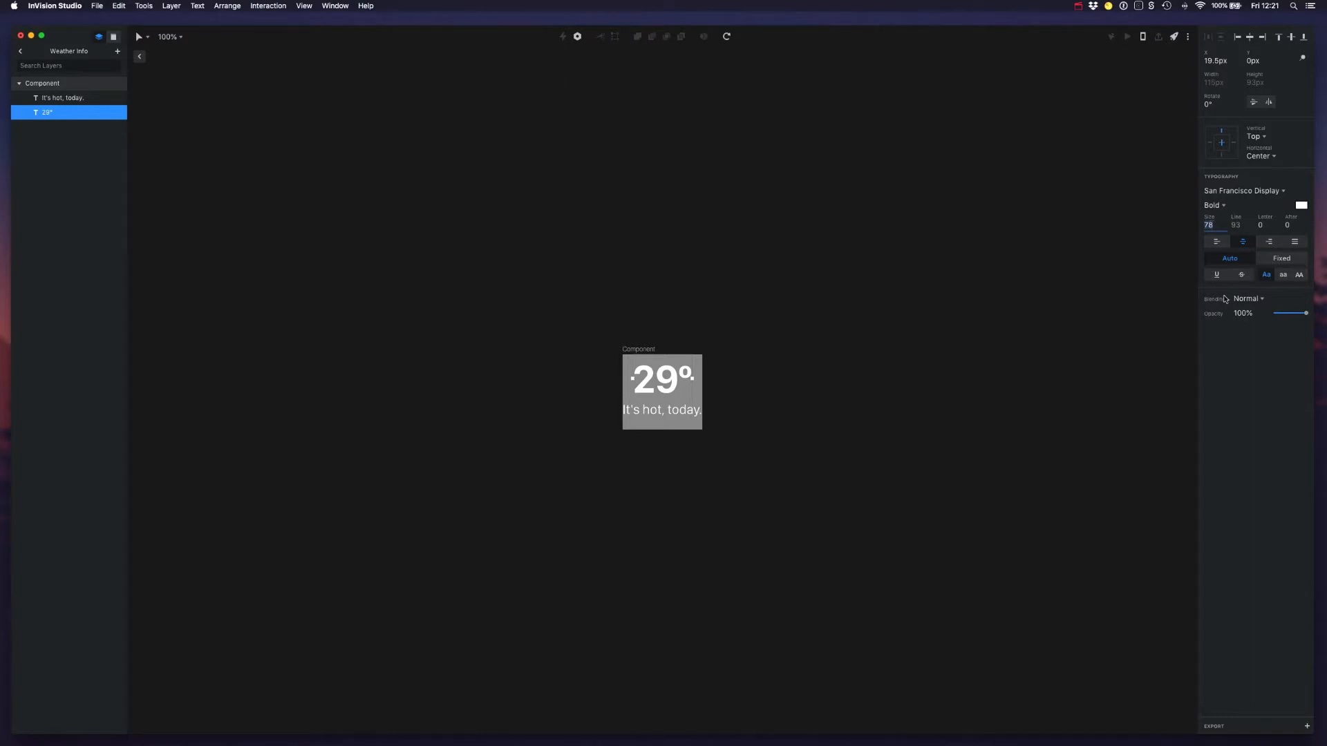
pyautogui.write('80')
pyautogui.press('Return')
# Step: Enlarge the Weather Info component's frame to about 243 × 201 px
pyautogui.click(683, 434)
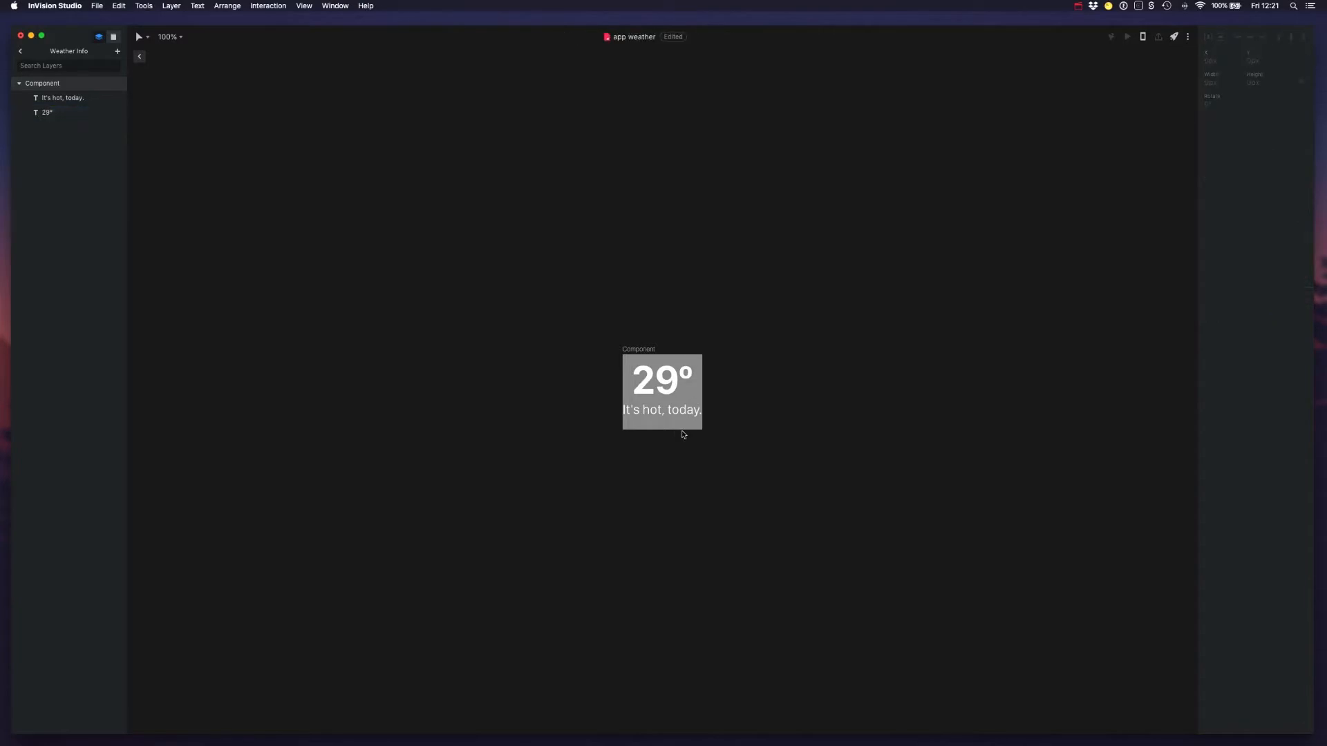
pyautogui.click(701, 427)
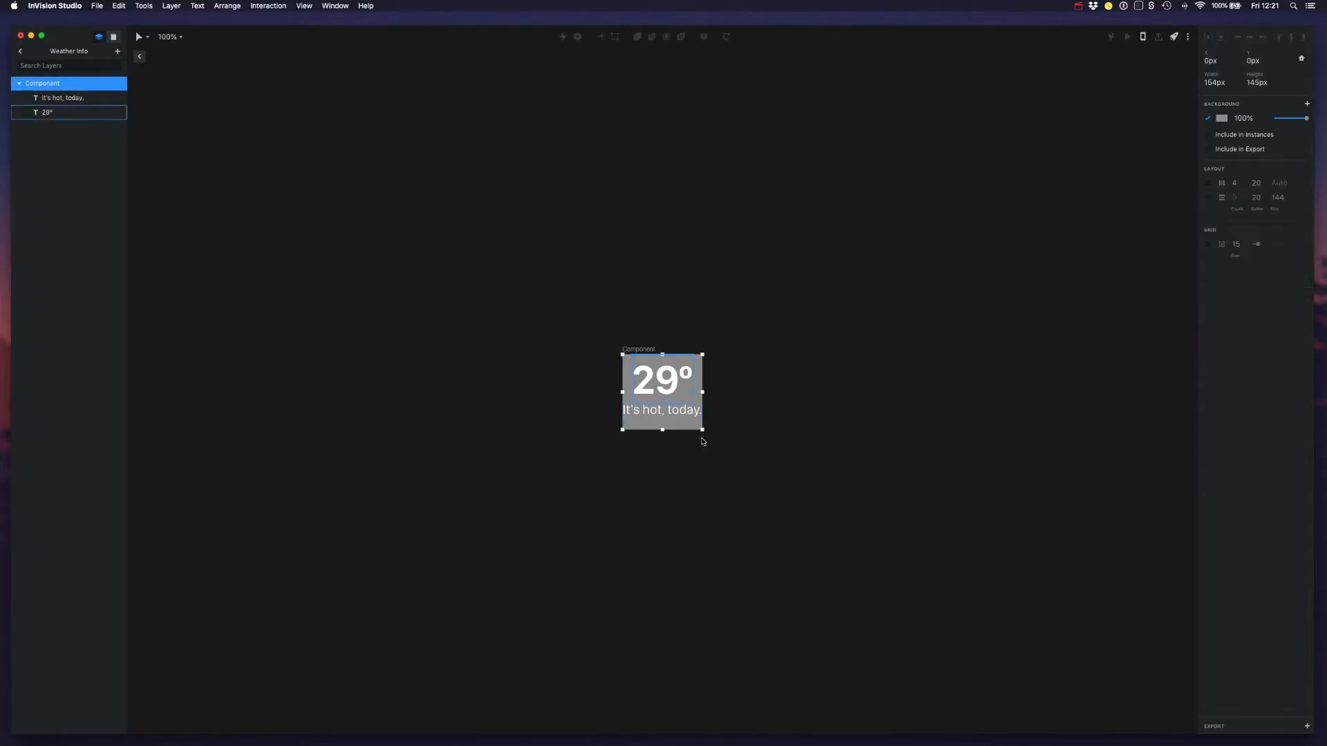
pyautogui.moveTo(704, 431); pyautogui.dragTo(749, 459)
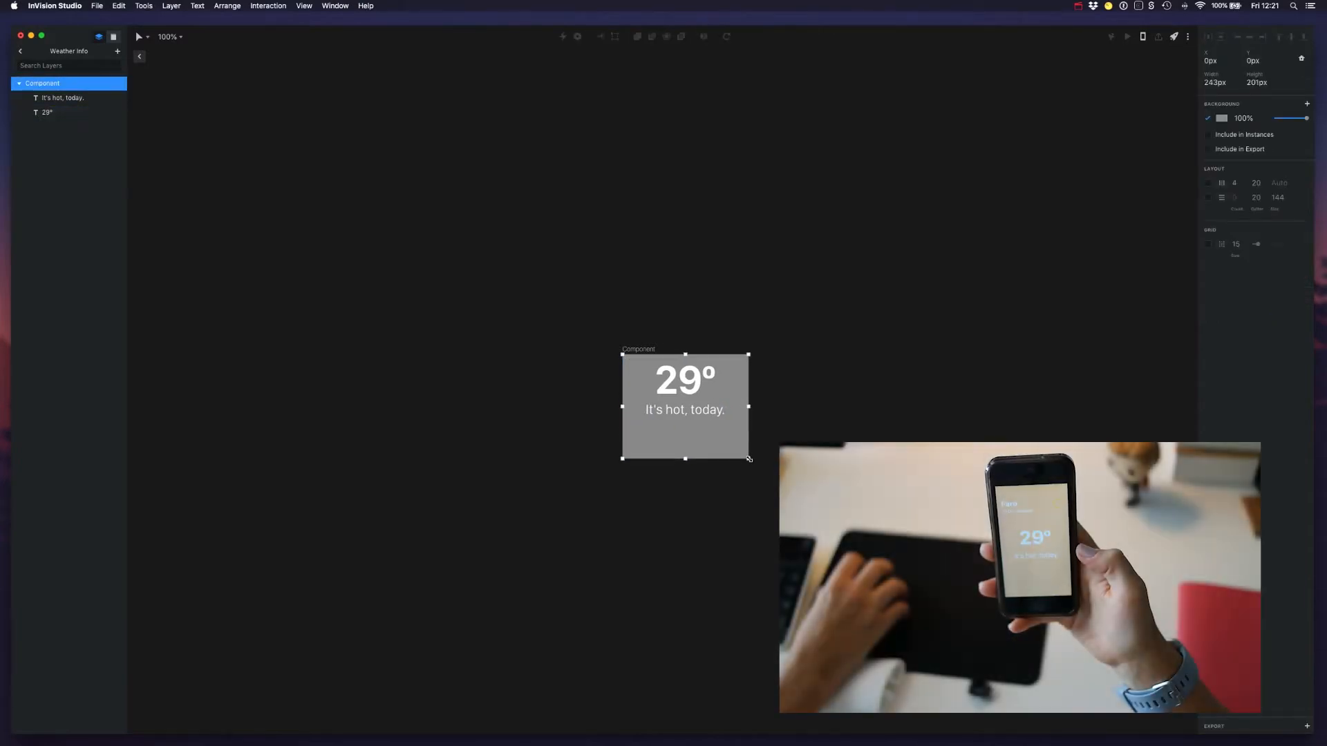
# Step: Try a font size of 95 on the 29º text, and set it to 100
pyautogui.click(695, 400)
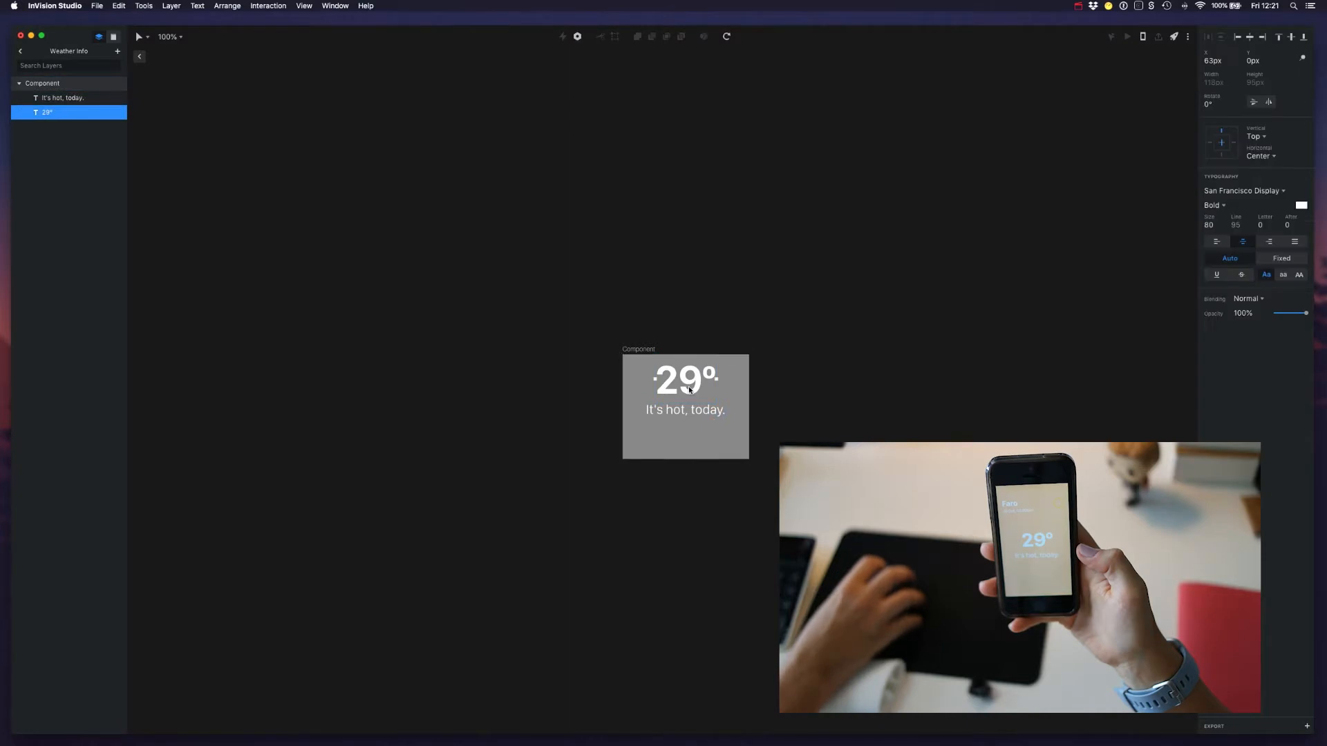
pyautogui.click(1209, 225)
pyautogui.write('95')
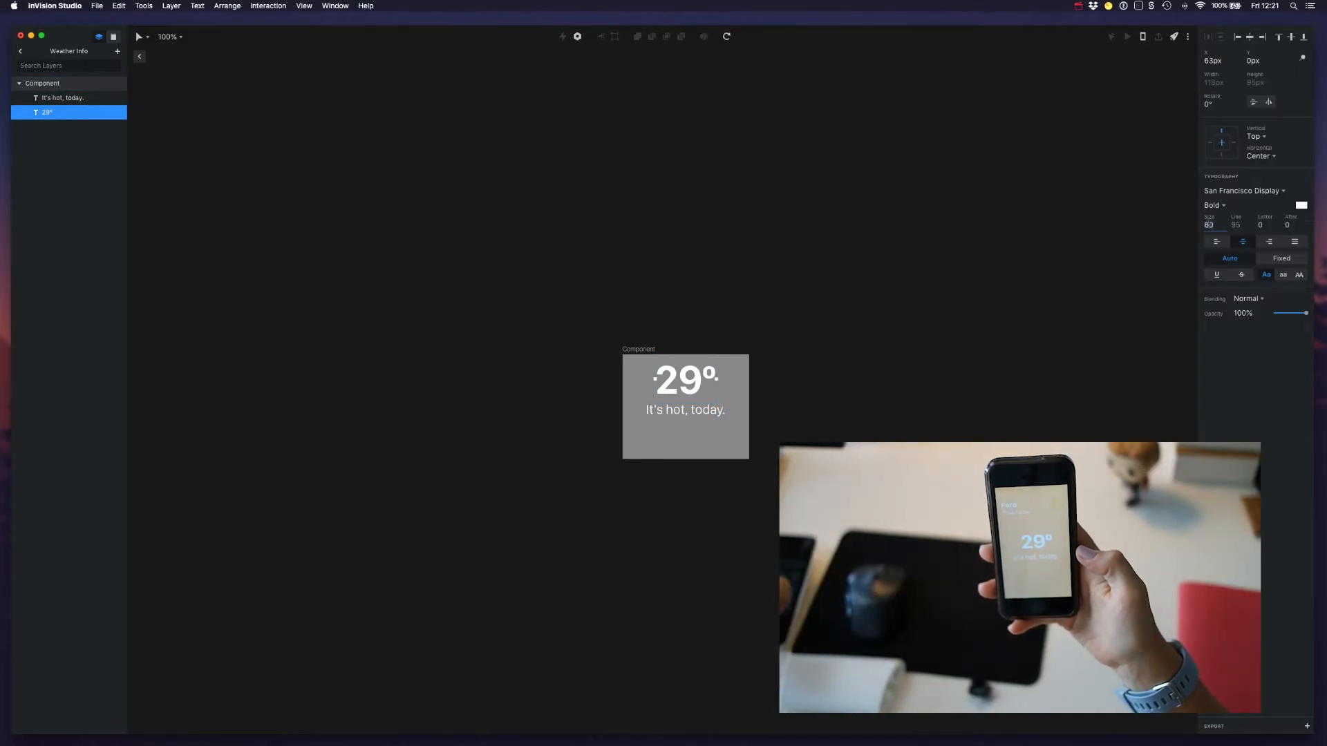
pyautogui.press('Return')
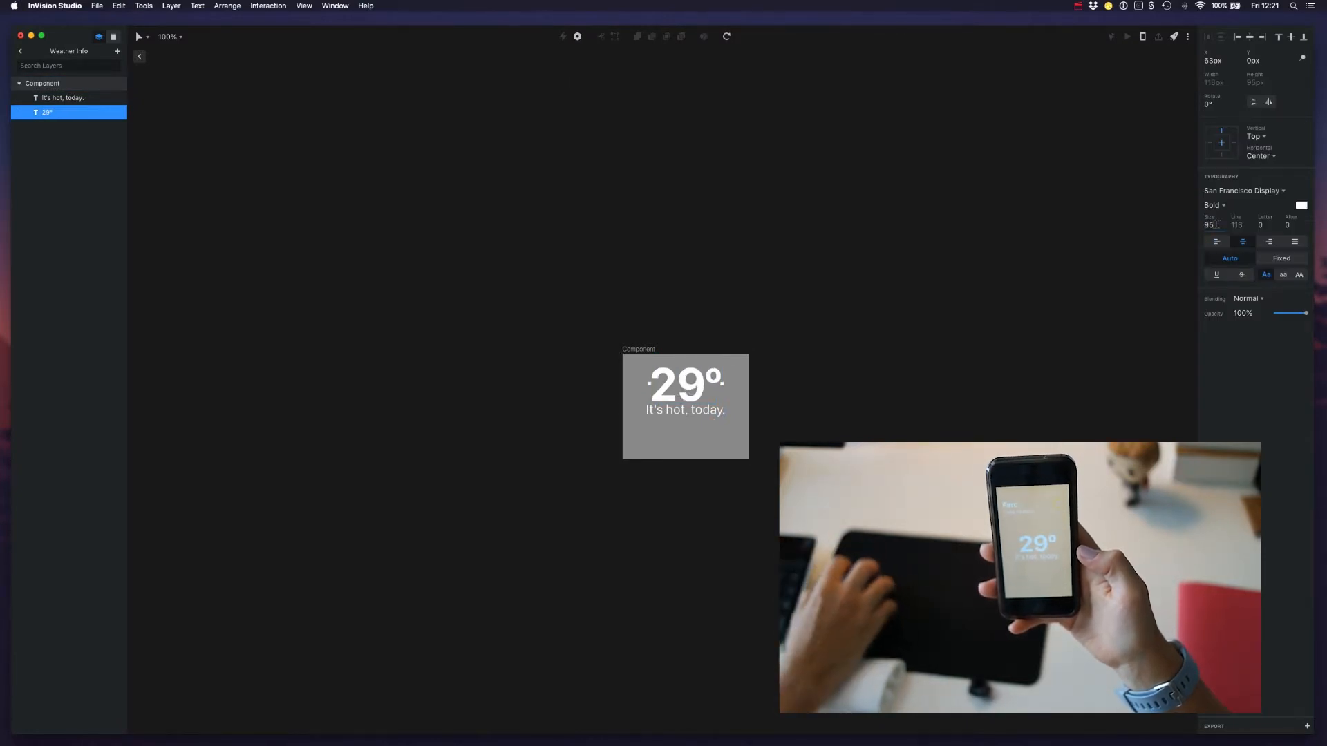
pyautogui.write('100')
pyautogui.press('Return')
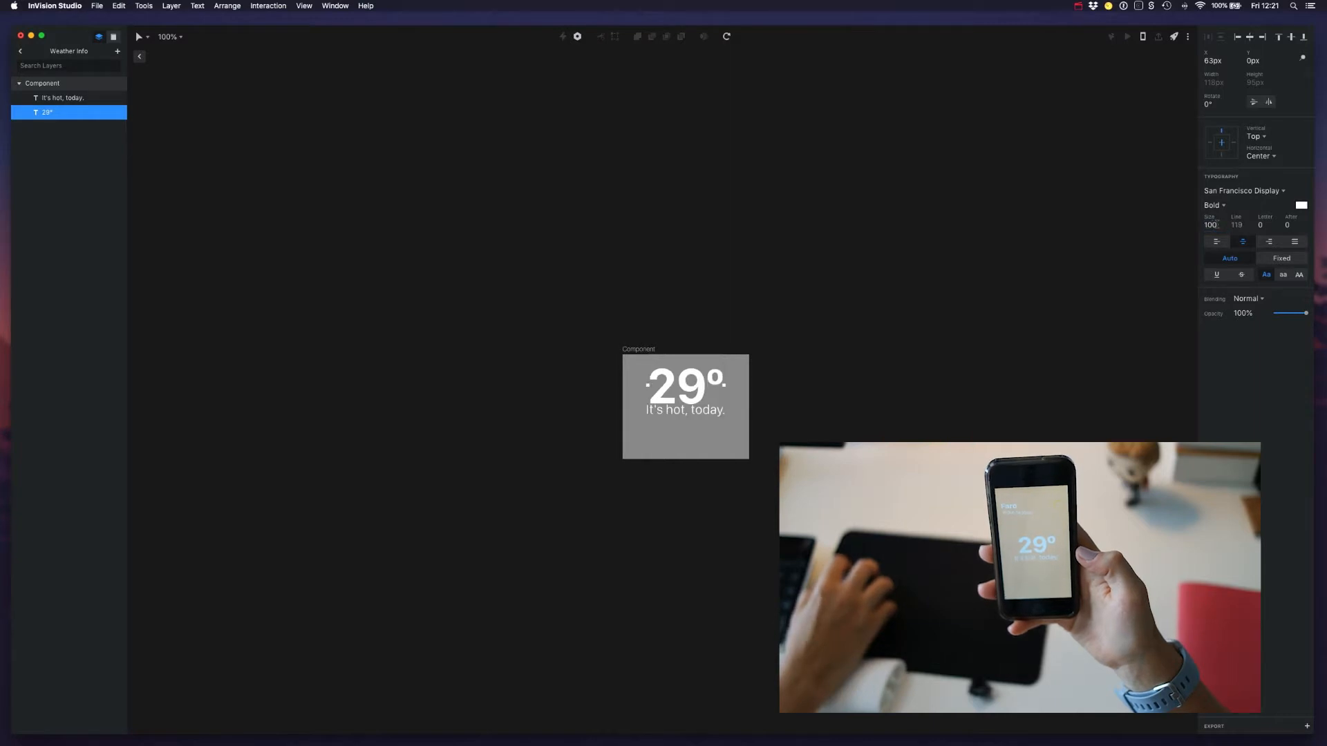
# Step: Move the "It's hot, today." text down to about Y 119 px, centered horizontally, and set its font size to 35
pyautogui.click(708, 412)
pyautogui.moveTo(708, 413); pyautogui.dragTo(709, 428)
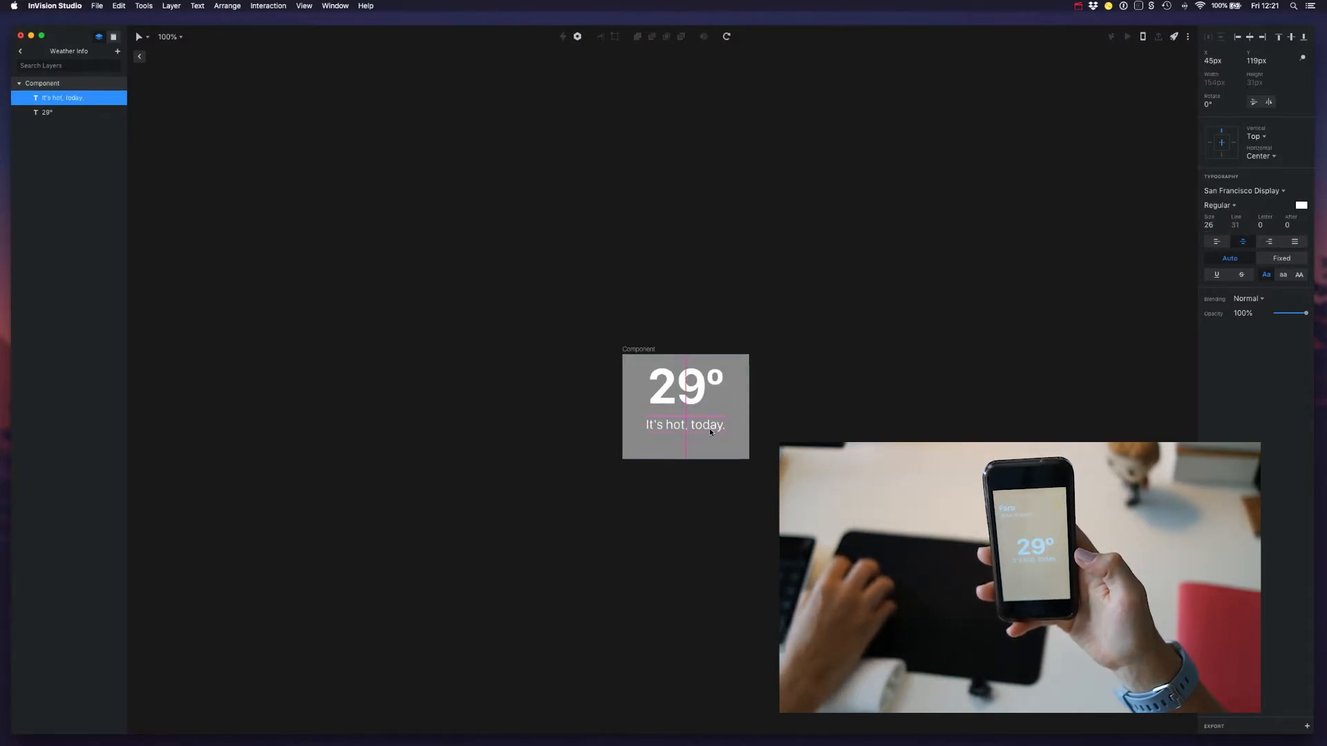
pyautogui.click(1208, 224)
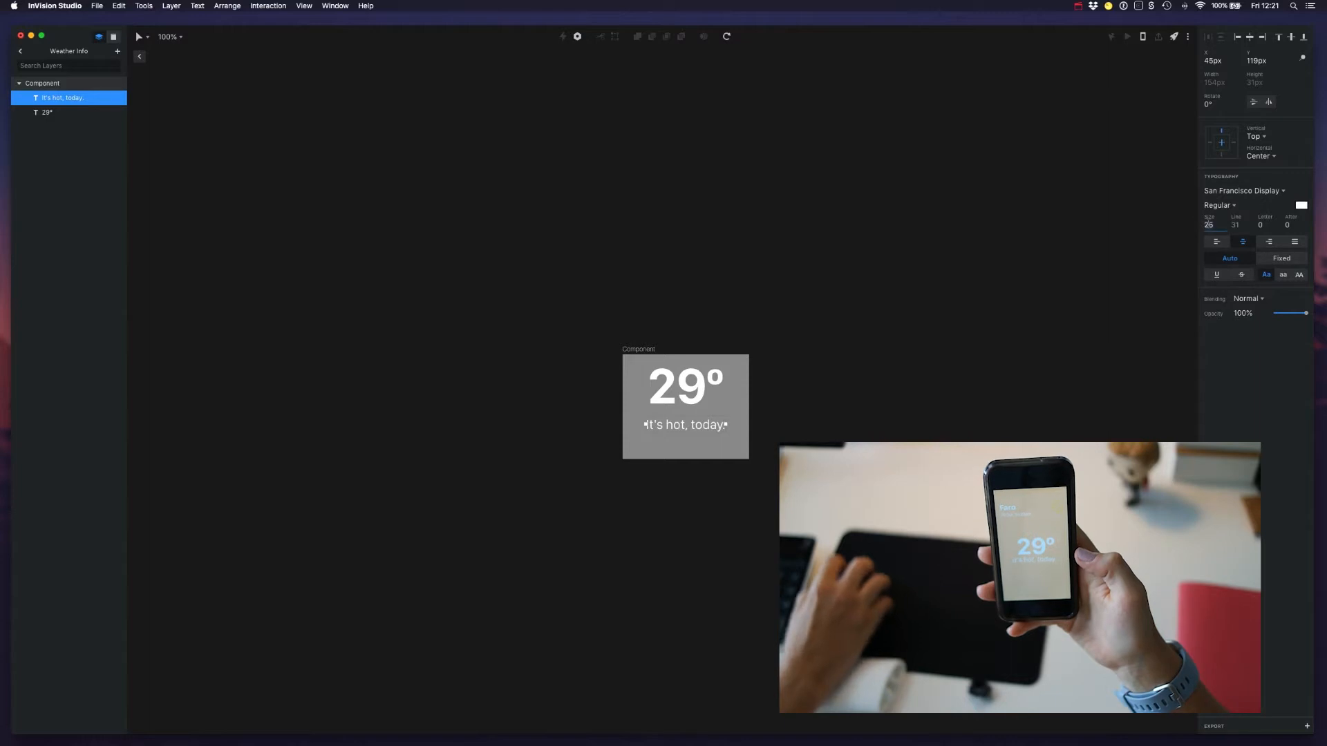
pyautogui.write('36')
pyautogui.press('Return')
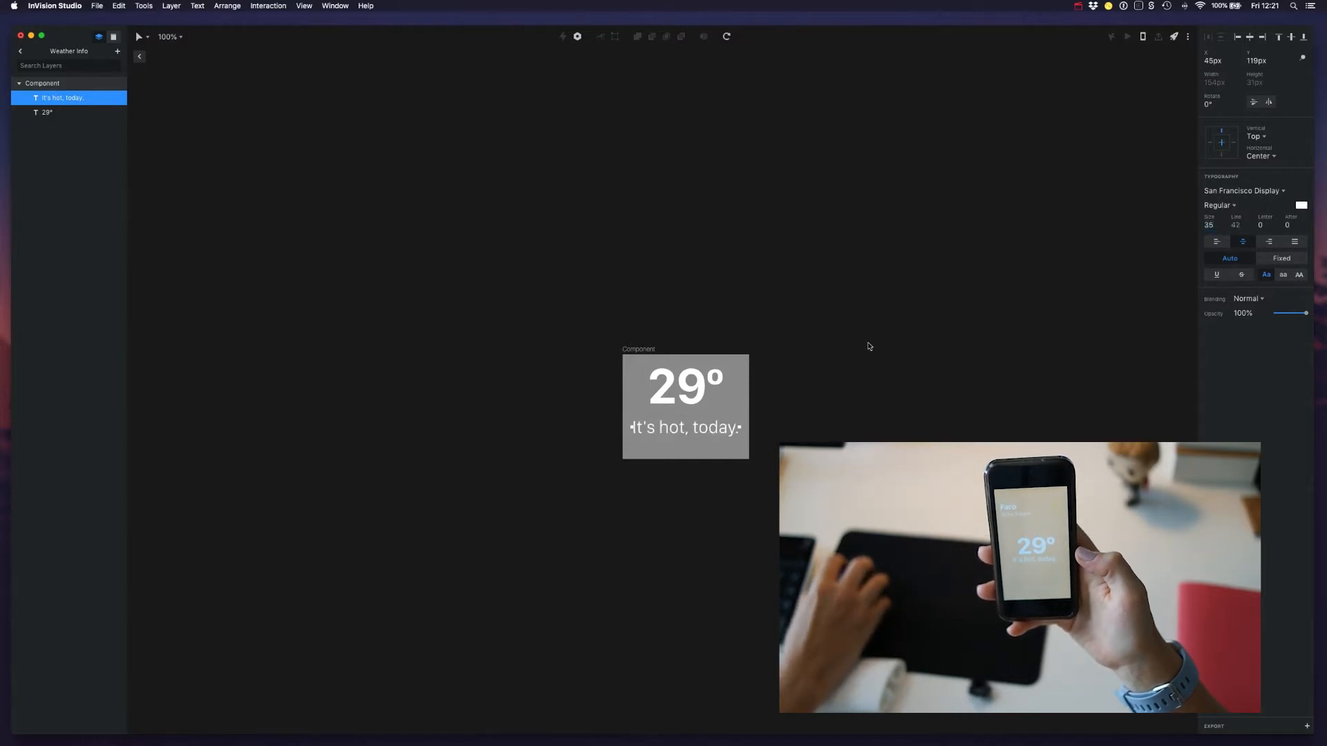
# Step: Check the properties of the 29º text and the component frame in the Weather Info master, and return to the Interactions page
pyautogui.click(756, 391)
pyautogui.click(755, 391)
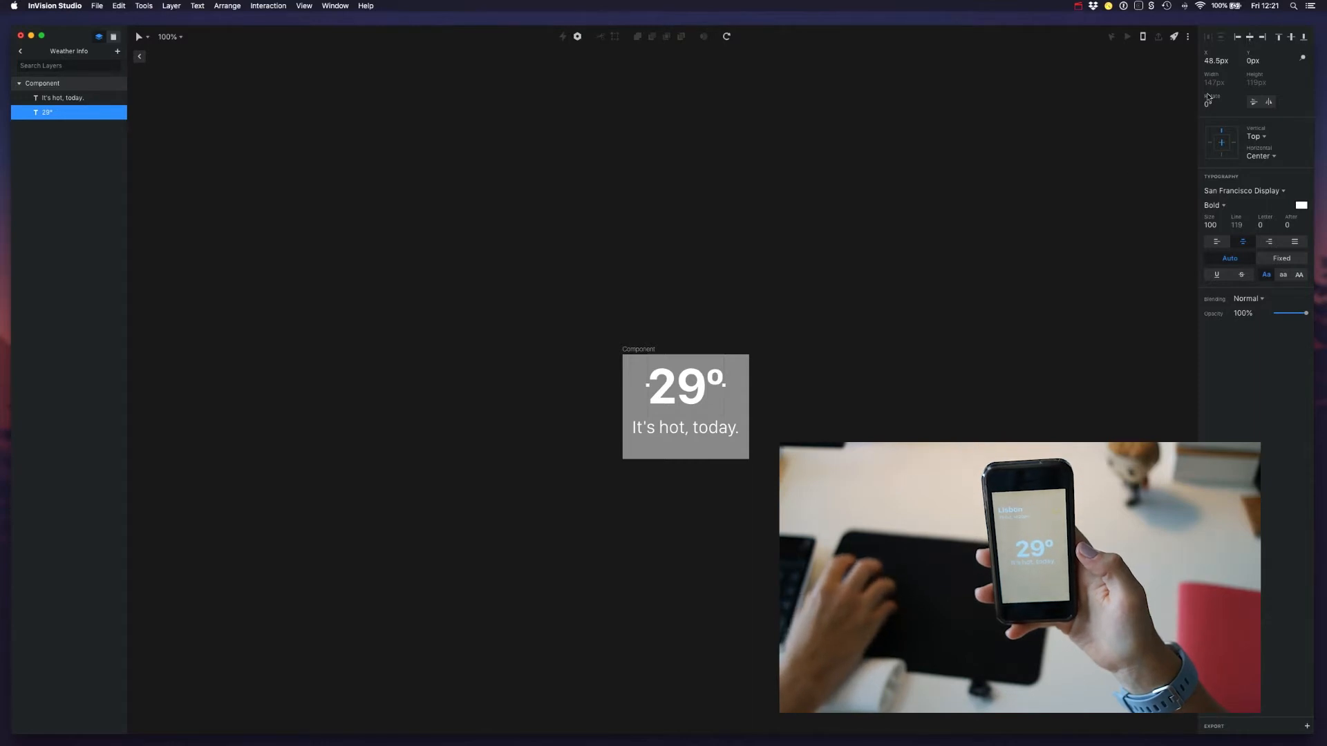
pyautogui.click(639, 350)
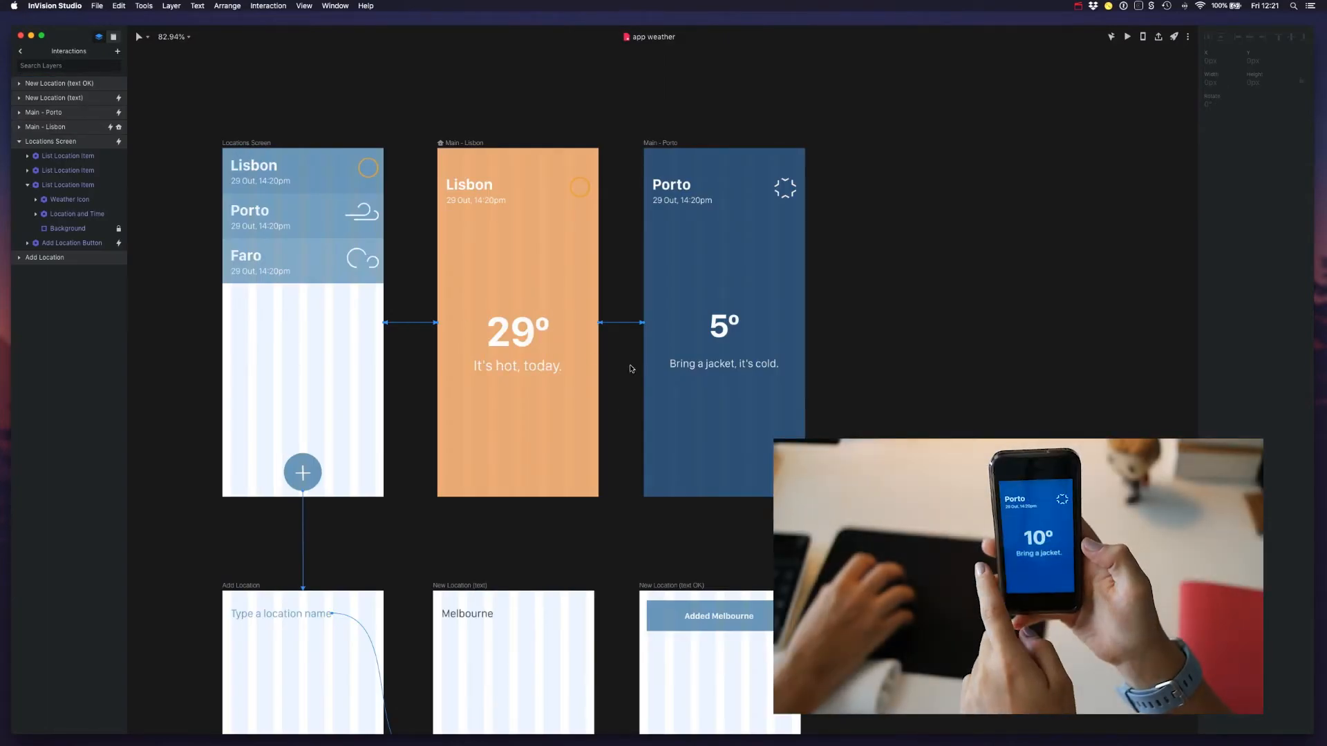
# Step: Set the Main - Lisbon screen's swipe-up transition to the Locations Screen to the Fade in preset
pyautogui.click(449, 165)
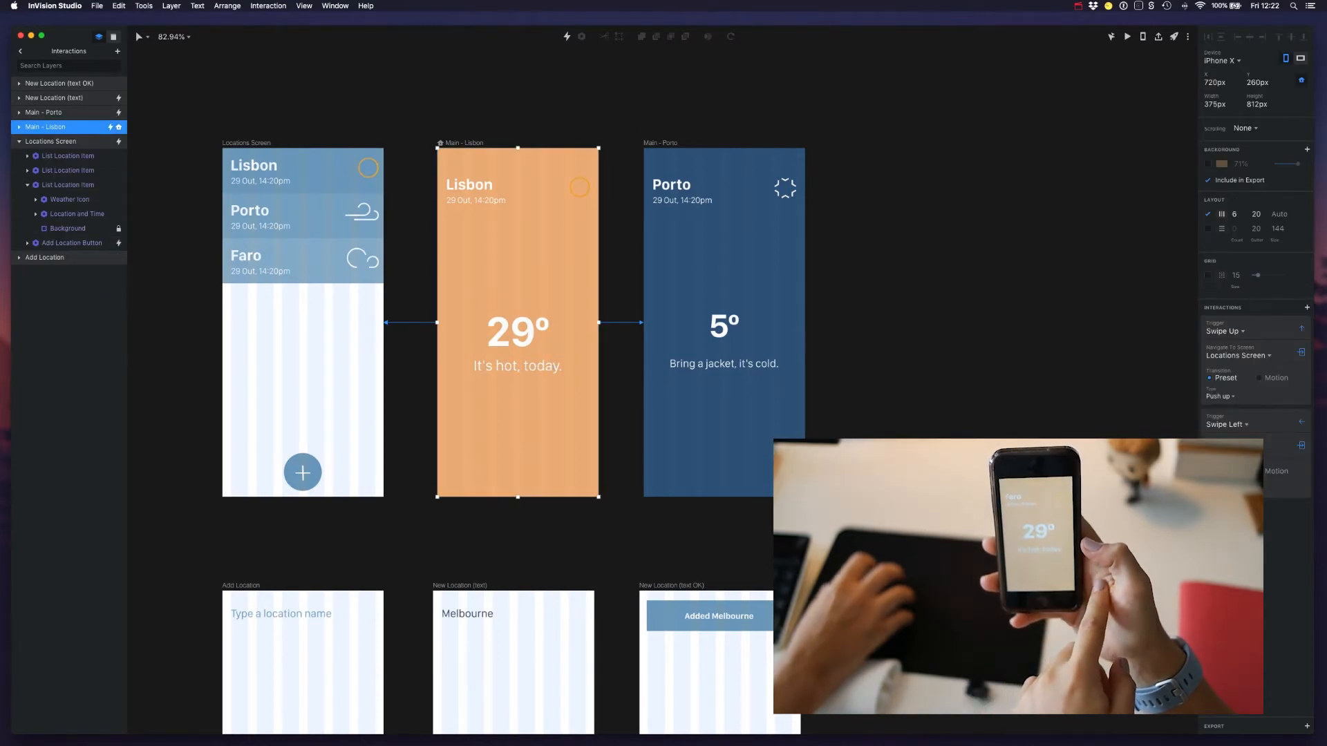
pyautogui.click(1230, 397)
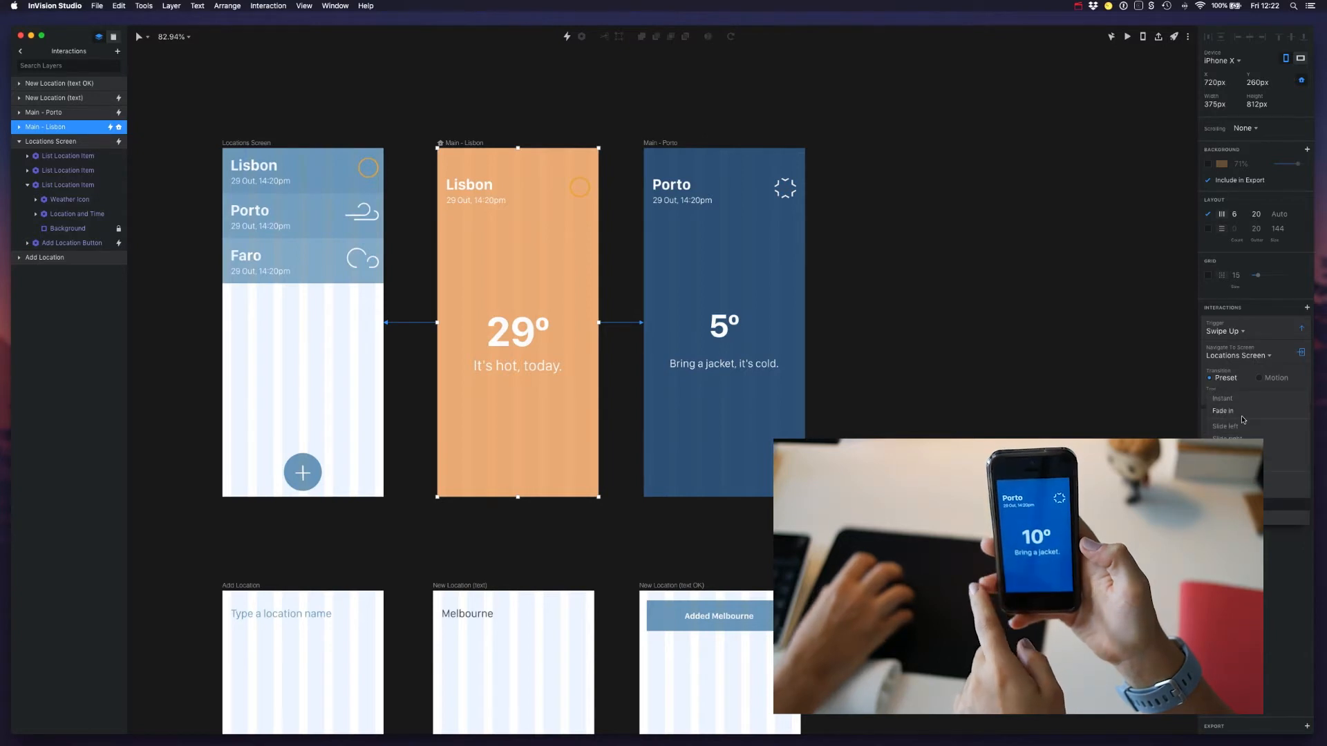
pyautogui.click(1240, 411)
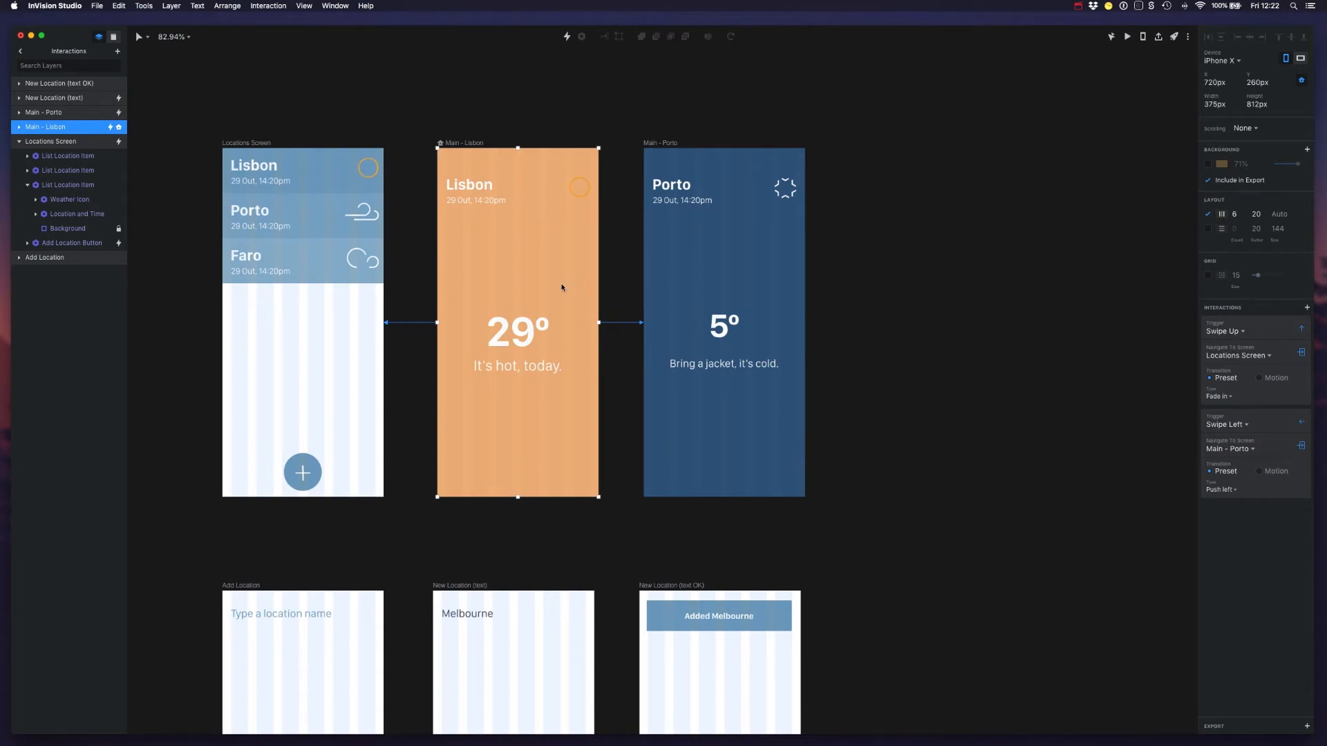
# Step: Review the preset transition types offered for Main - Lisbon's swipe-up interaction, and deselect the screen
pyautogui.click(1223, 396)
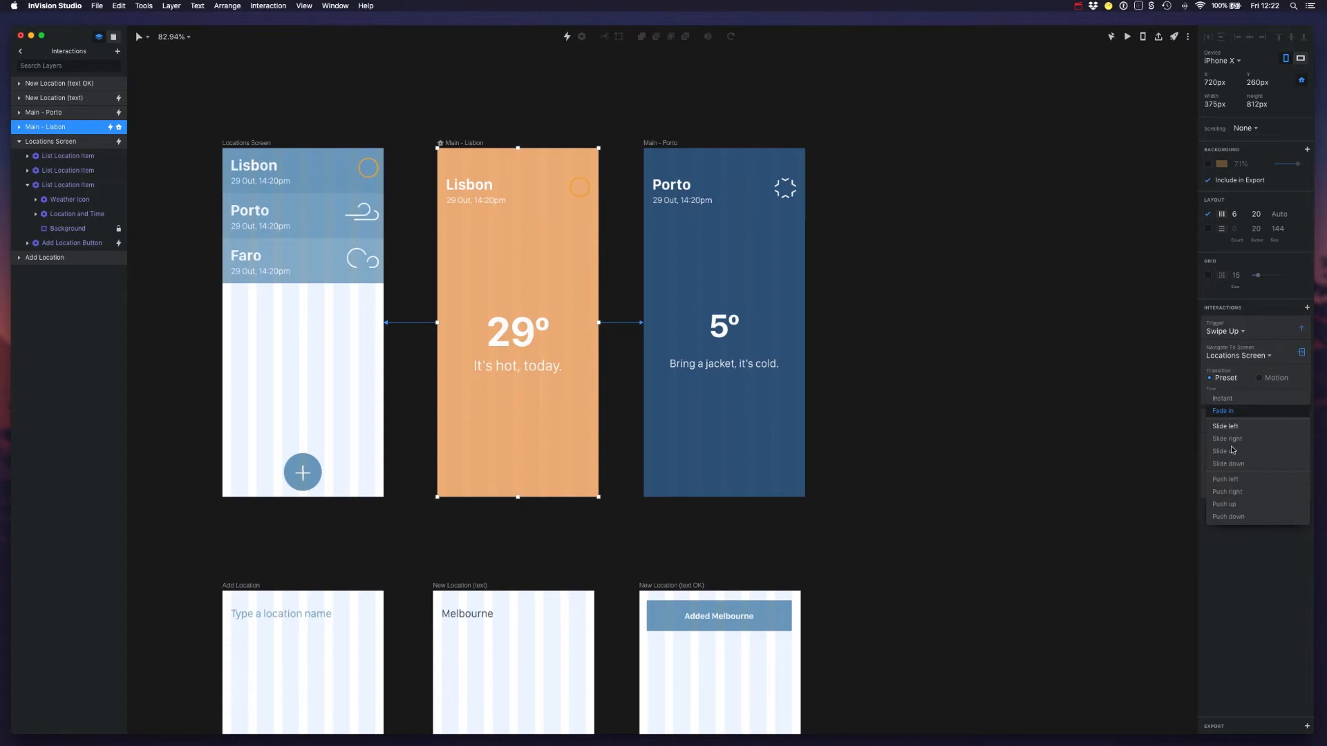
pyautogui.click(1234, 550)
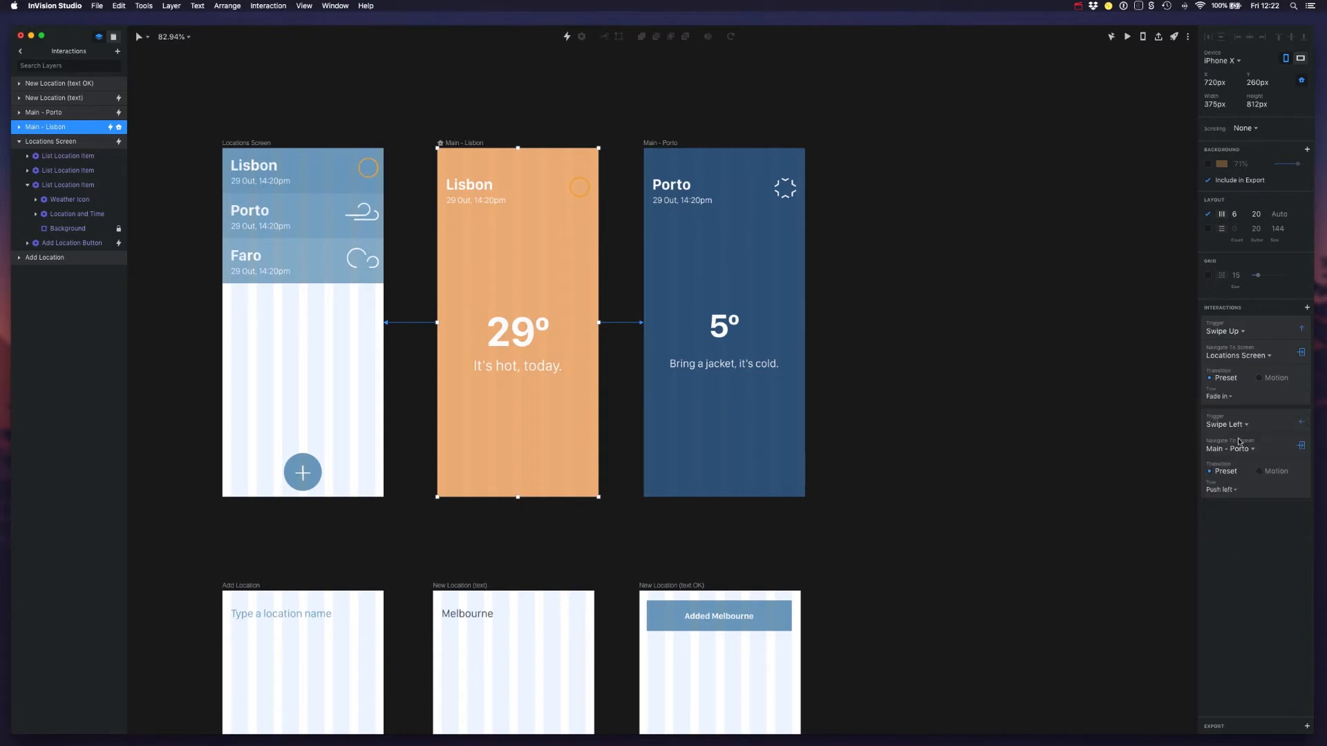
pyautogui.click(1228, 397)
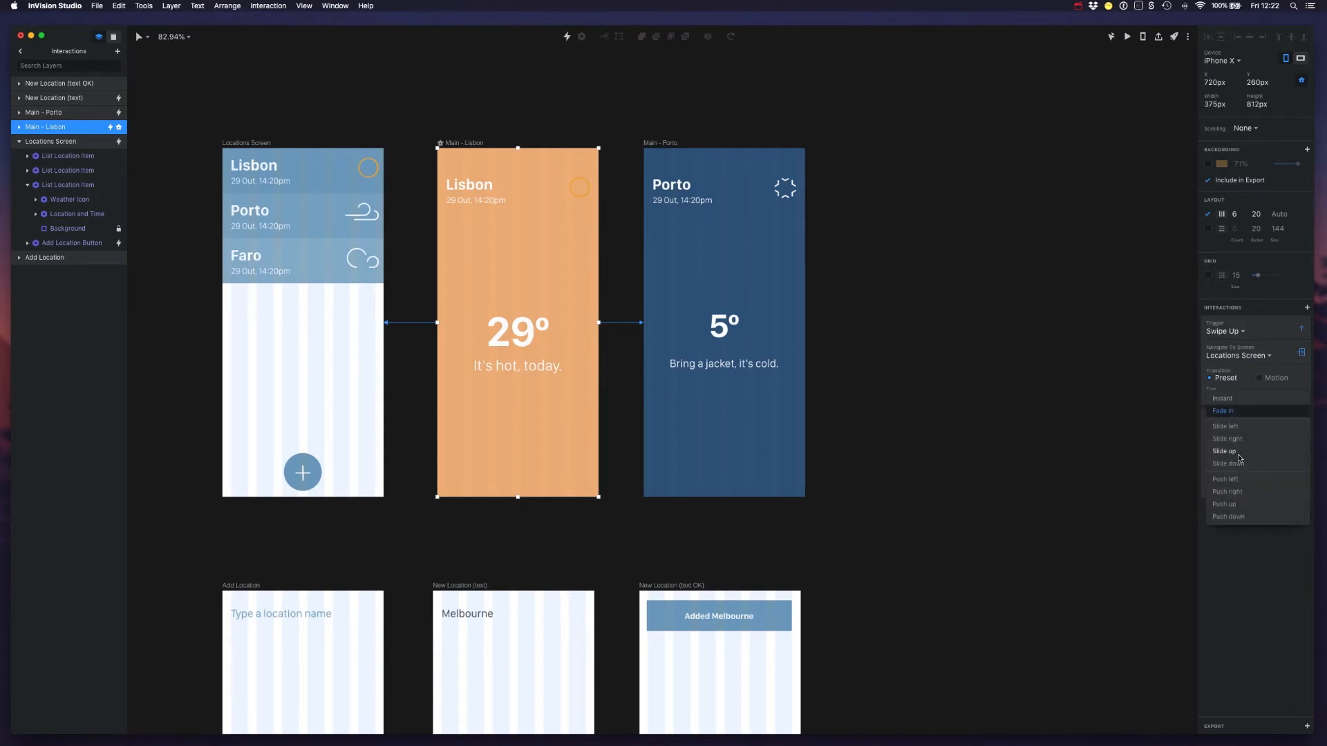
pyautogui.click(1242, 496)
pyautogui.click(993, 387)
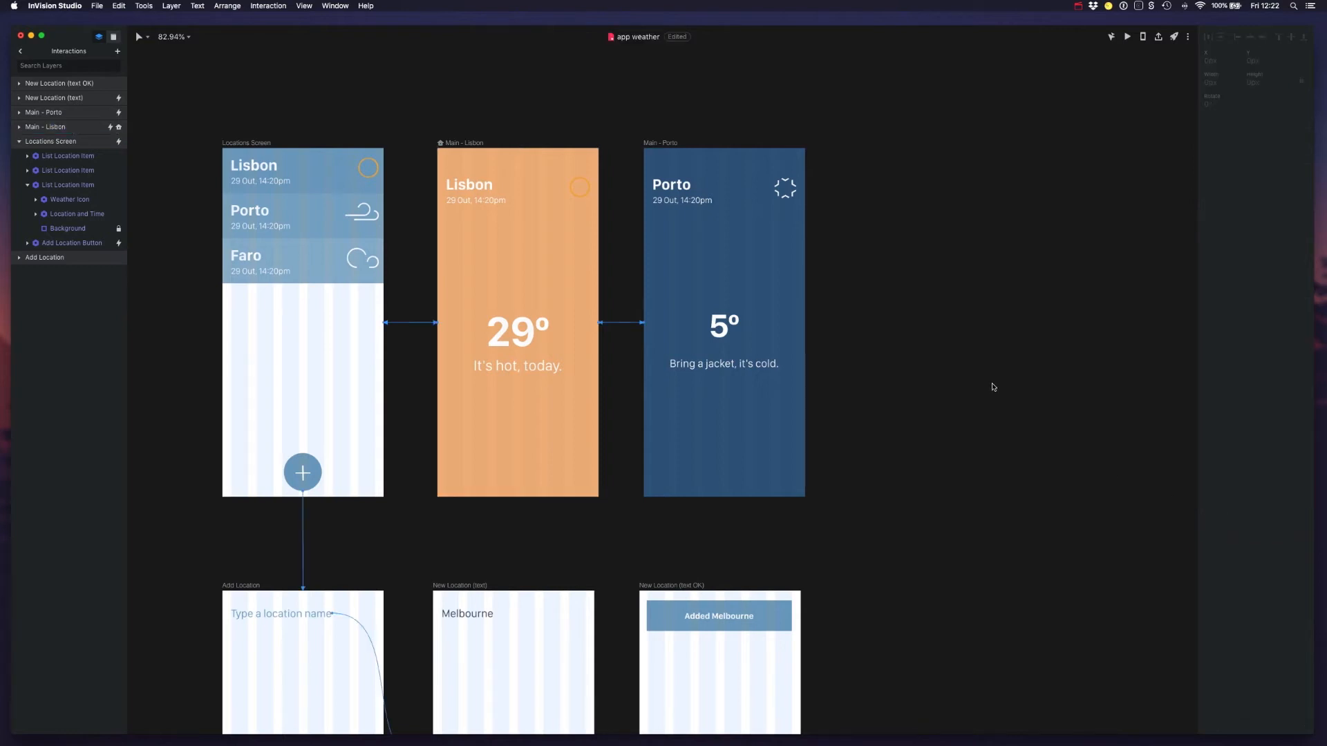